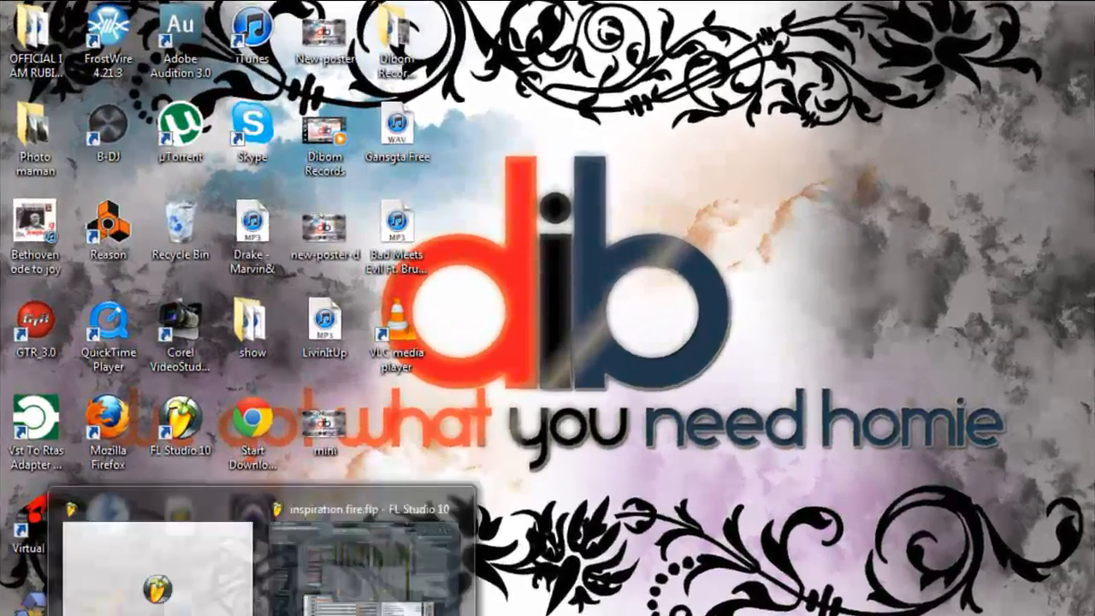
Step: Switch to the inspiration fire.flp project in FL Studio, close the mixer and review the full song arrangement in the Playlist
click(351, 594)
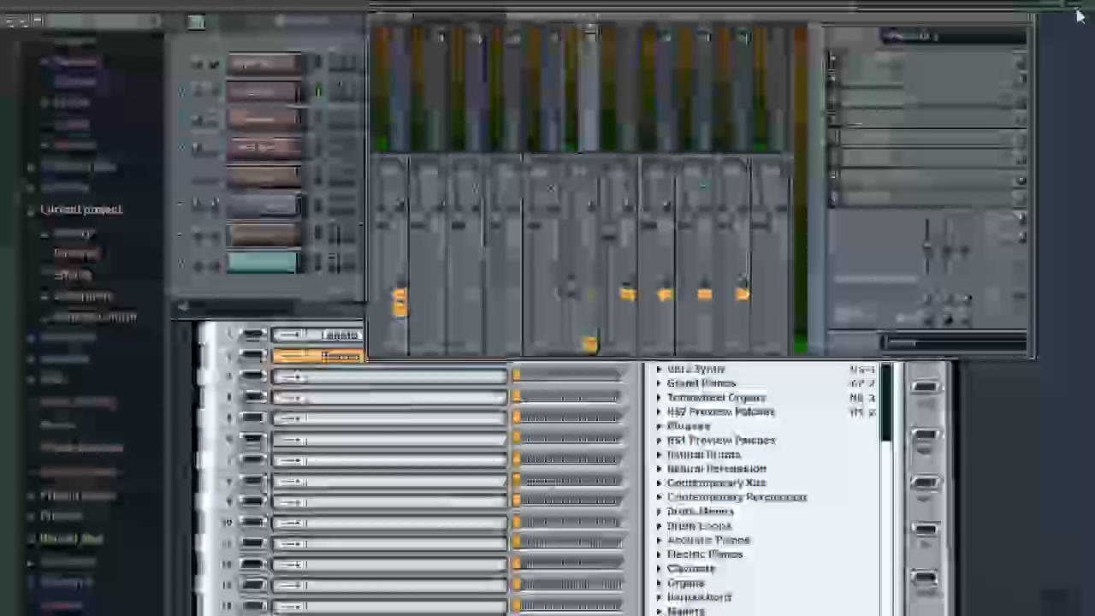
click(1024, 16)
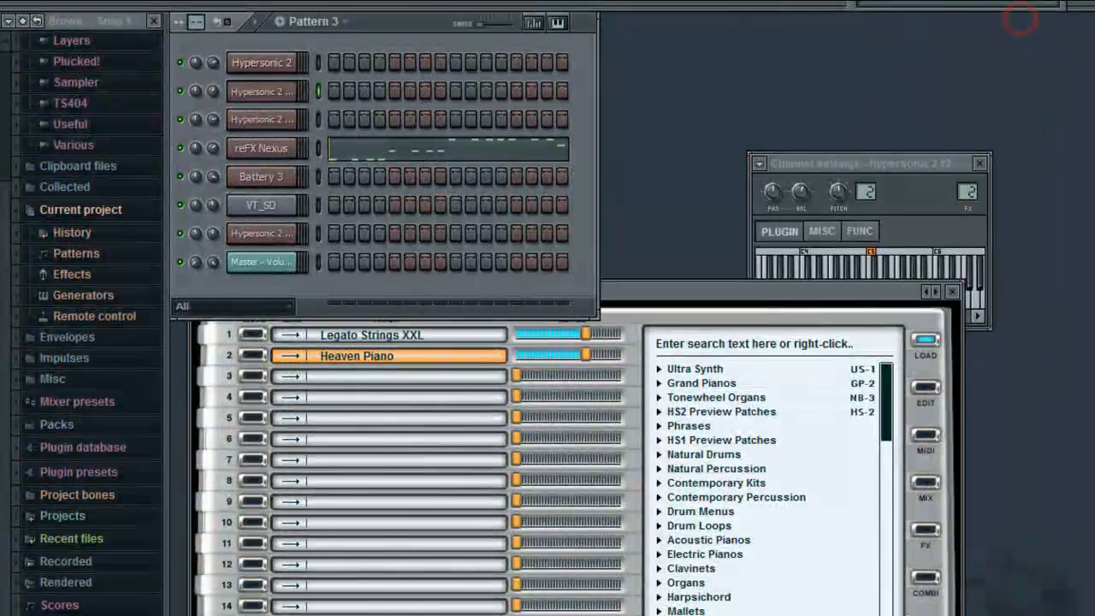
key(F5)
drag(514, 36, 258, 27)
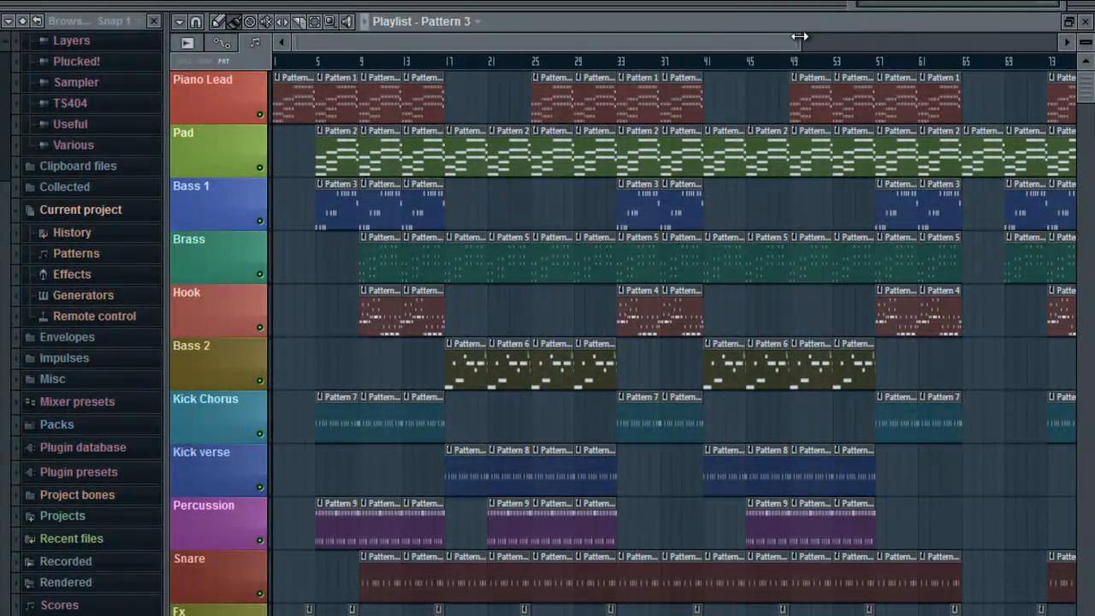
drag(799, 36, 878, 37)
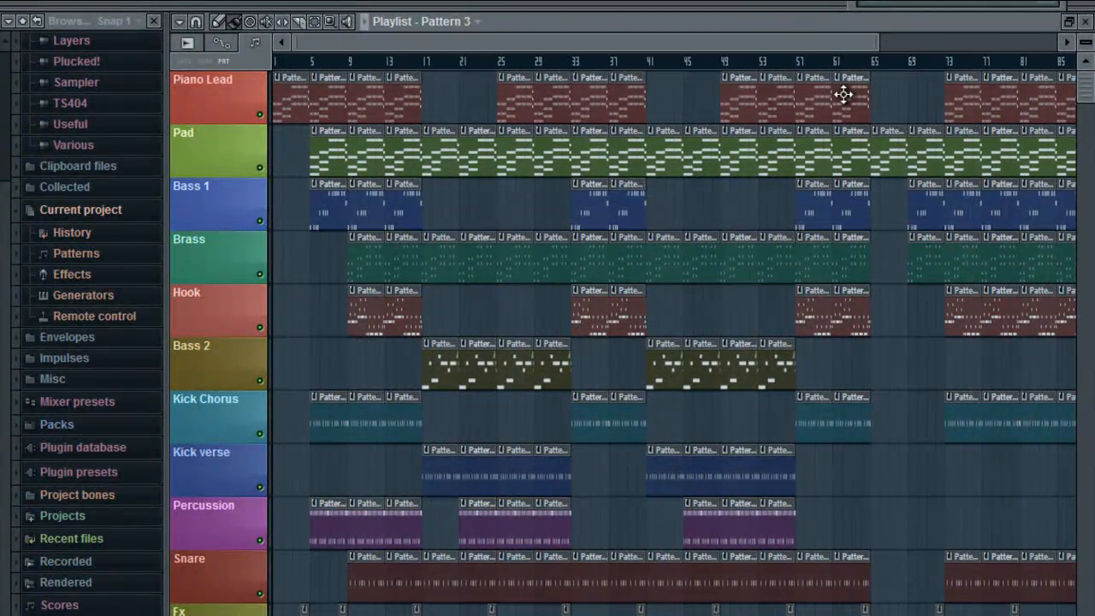
scroll(746, 215, down, 4)
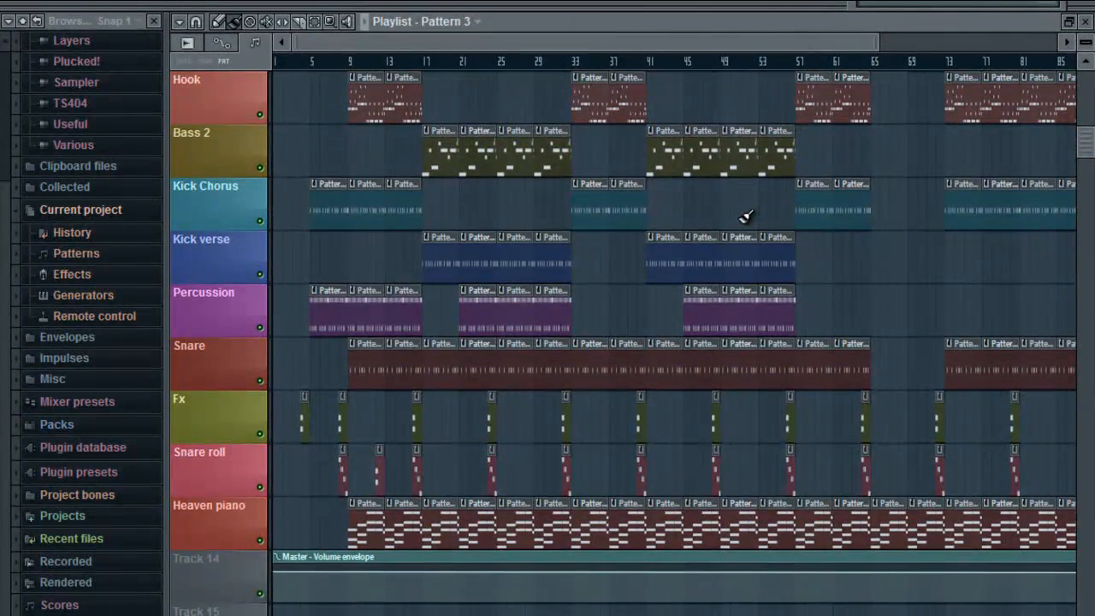
click(1085, 20)
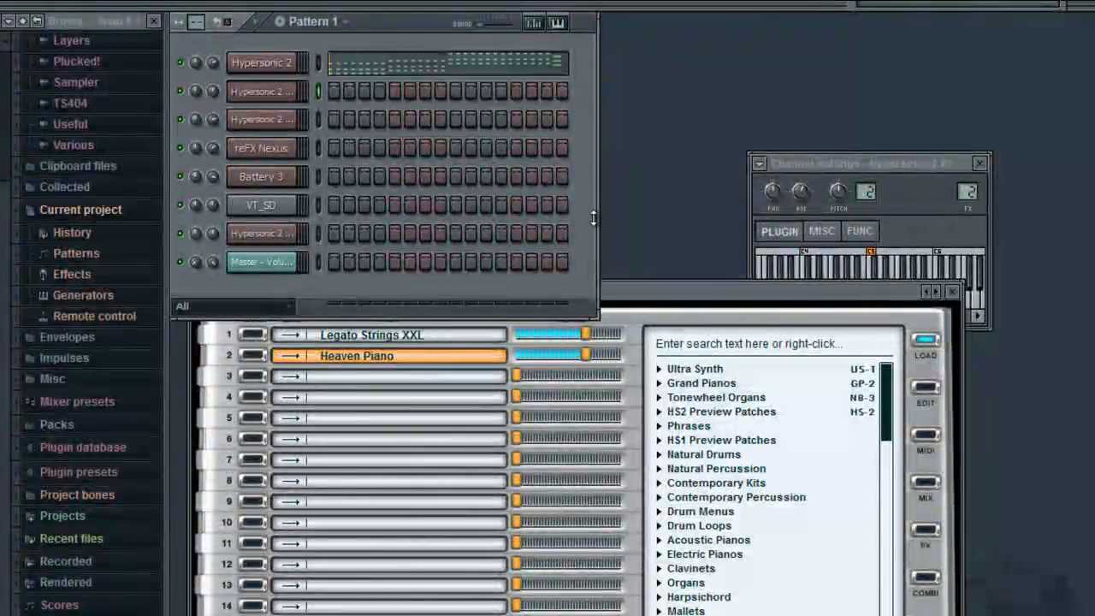
Step: Examine the full set of Hypersonic 2 notes for Pattern 1 in the piano roll and play the pattern
click(382, 66)
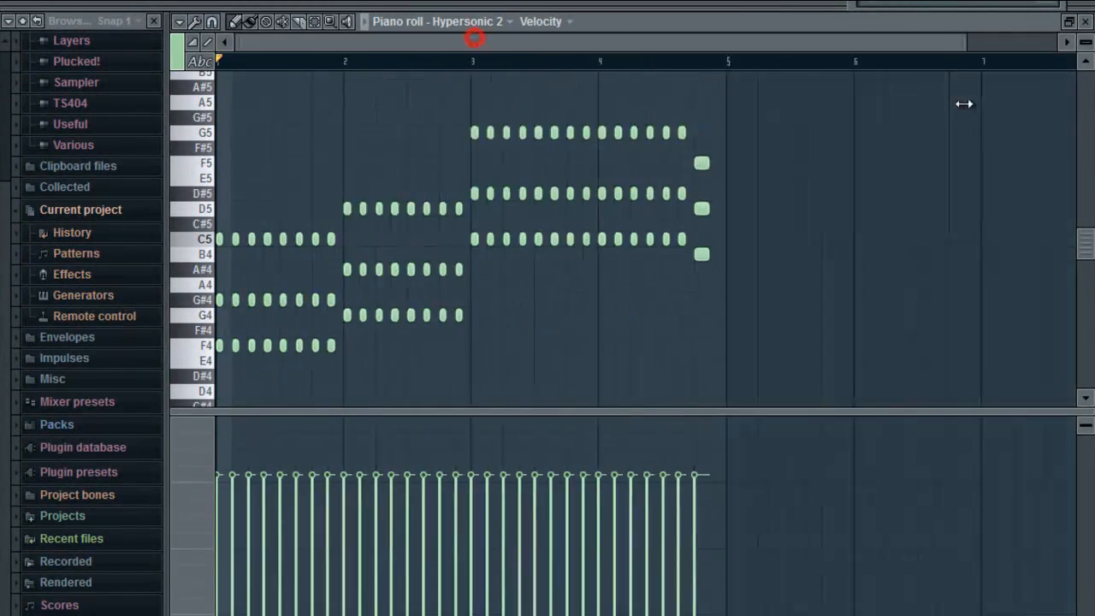
drag(965, 104, 761, 110)
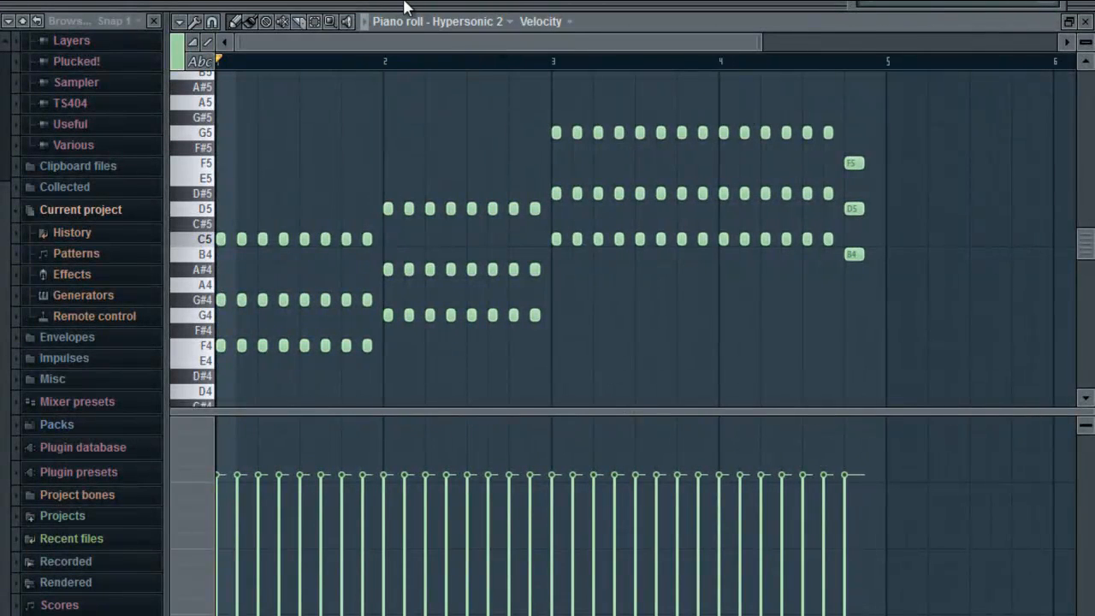
key(space)
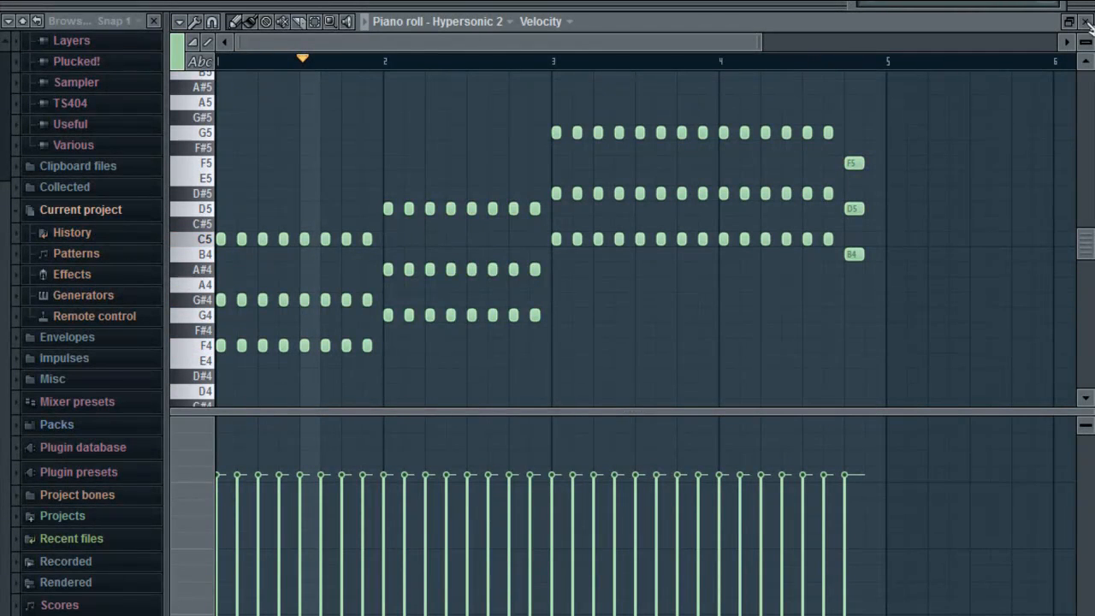
click(1086, 22)
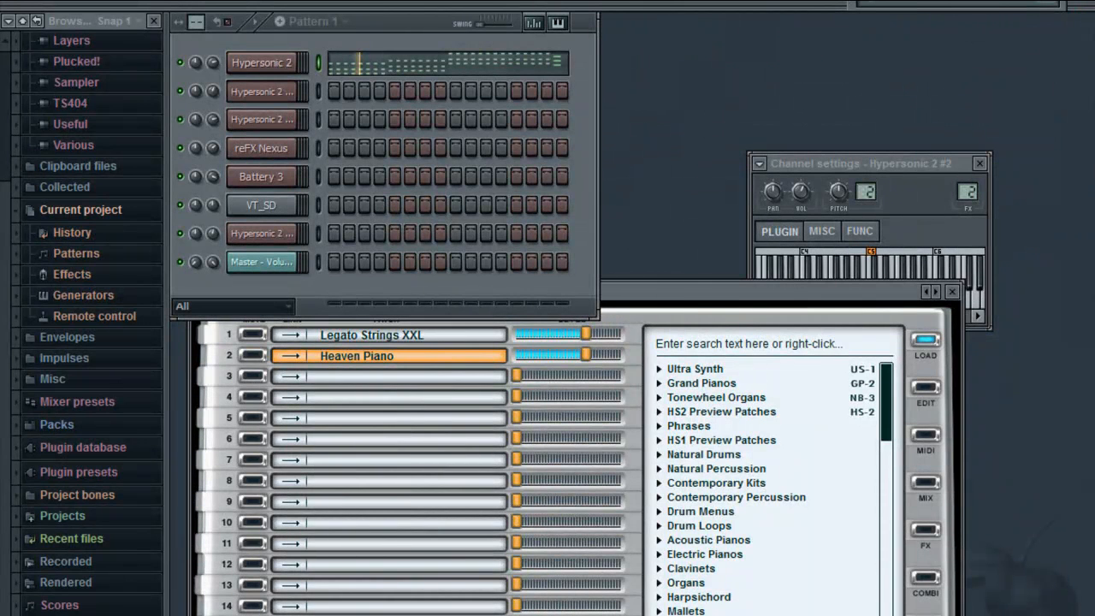
Step: Select Pattern 2, play it and examine all the Hypersonic 2 #2 chords in the piano roll
key(KP_Add)
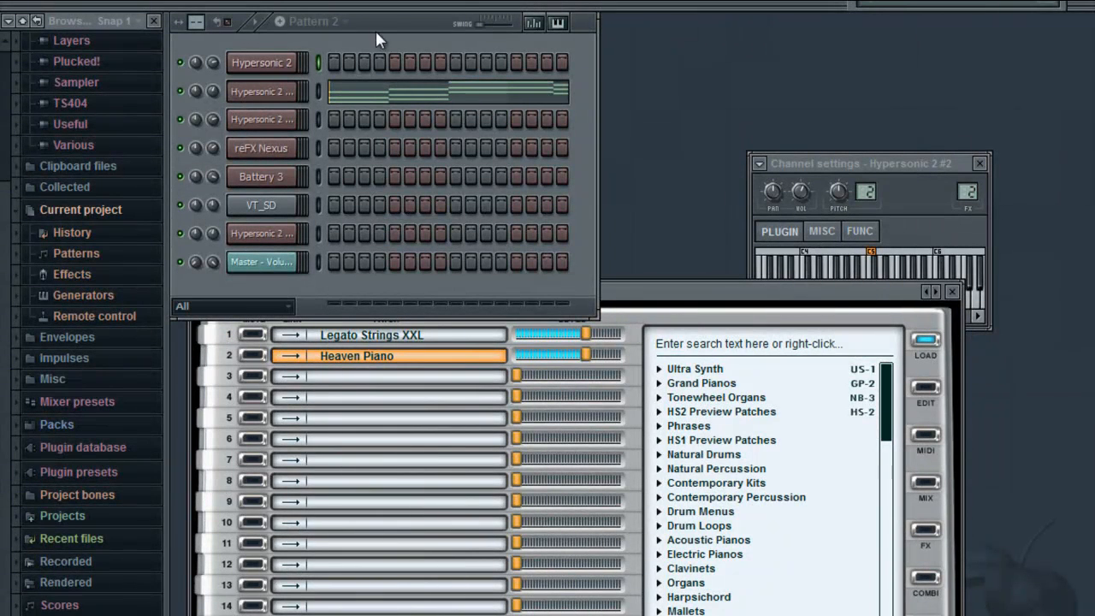
key(space)
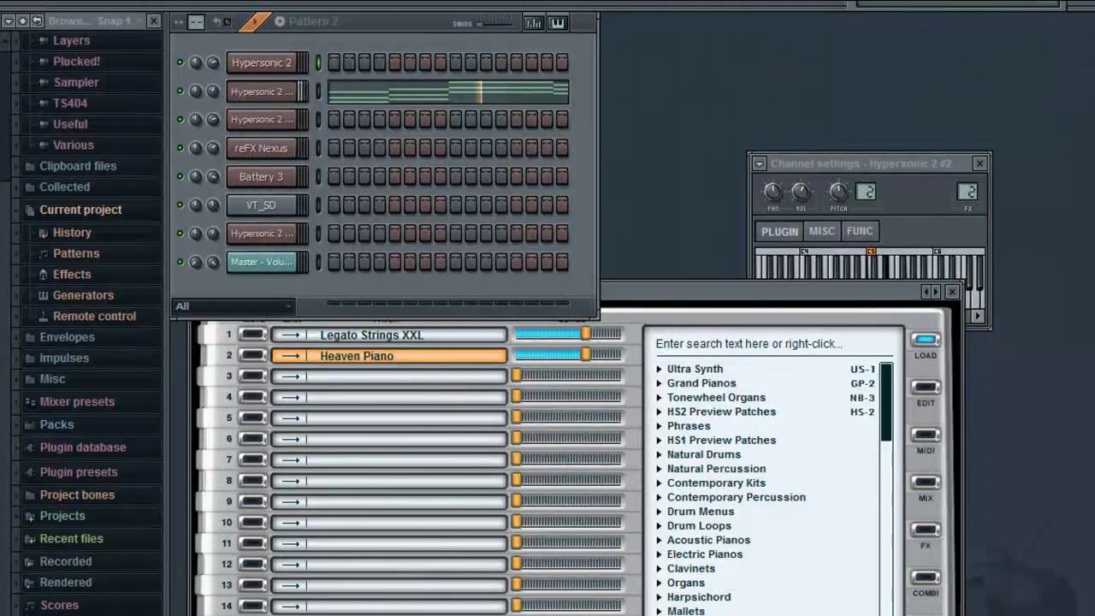
click(397, 87)
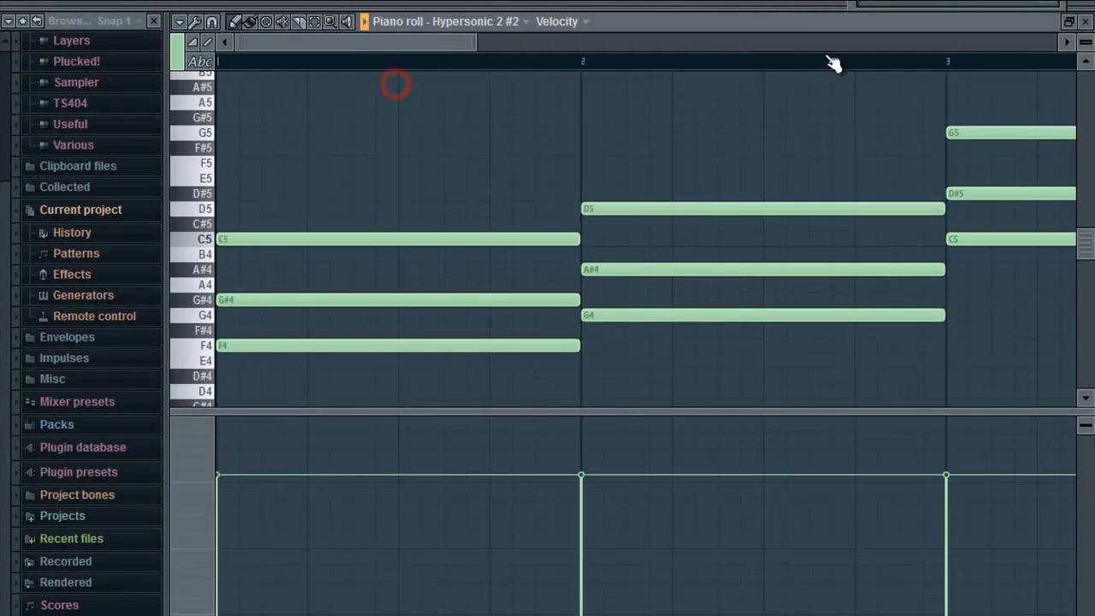
drag(479, 47, 686, 47)
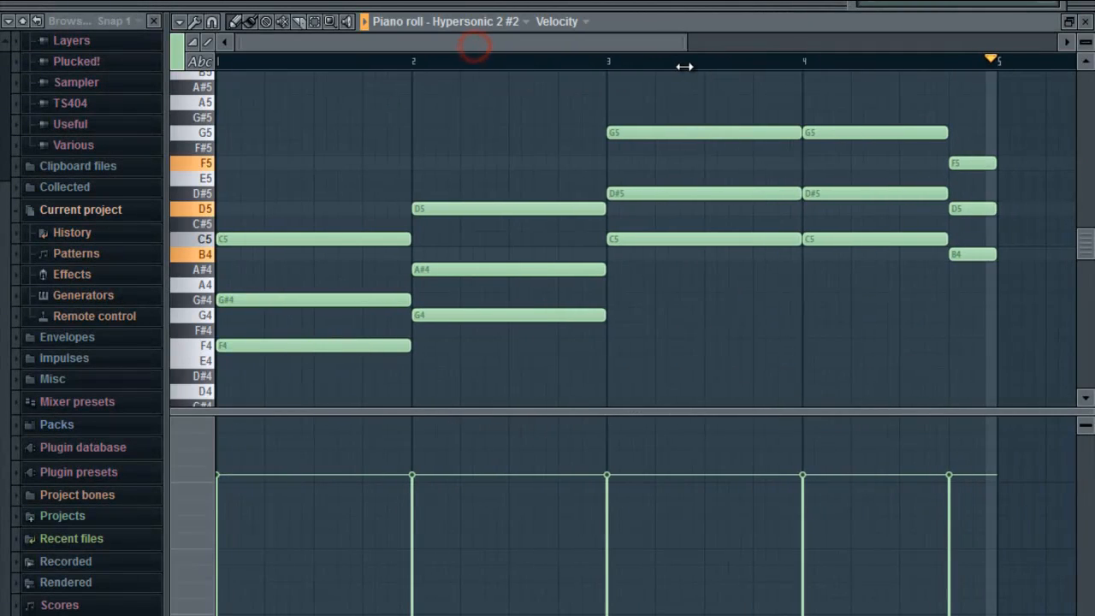
click(1087, 22)
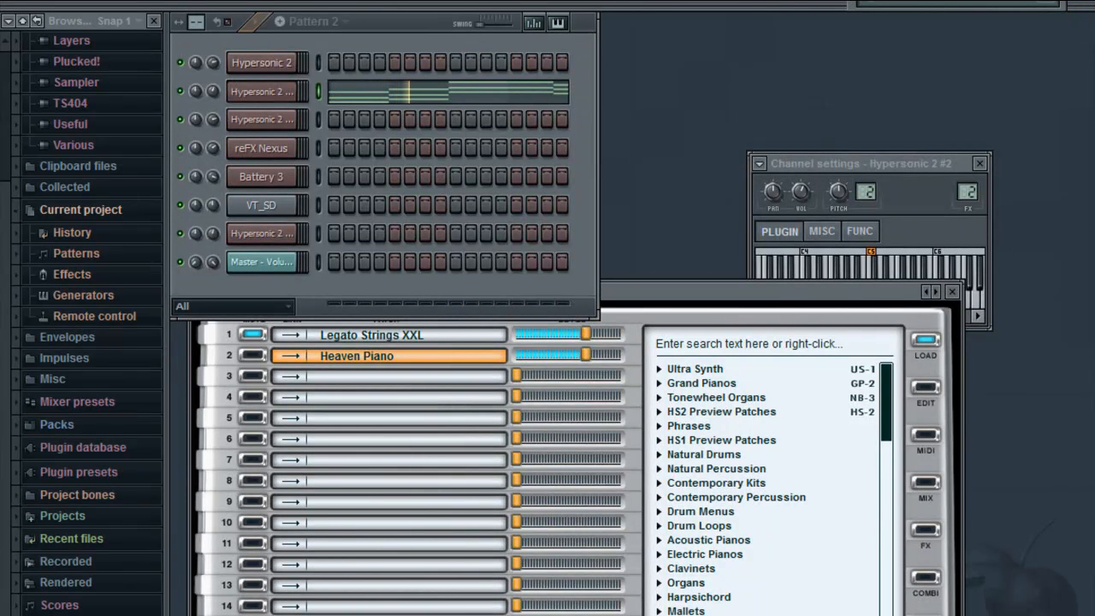
Step: Select Pattern 3 and check which preset the reFX Nexus channel uses
key(KP_Add)
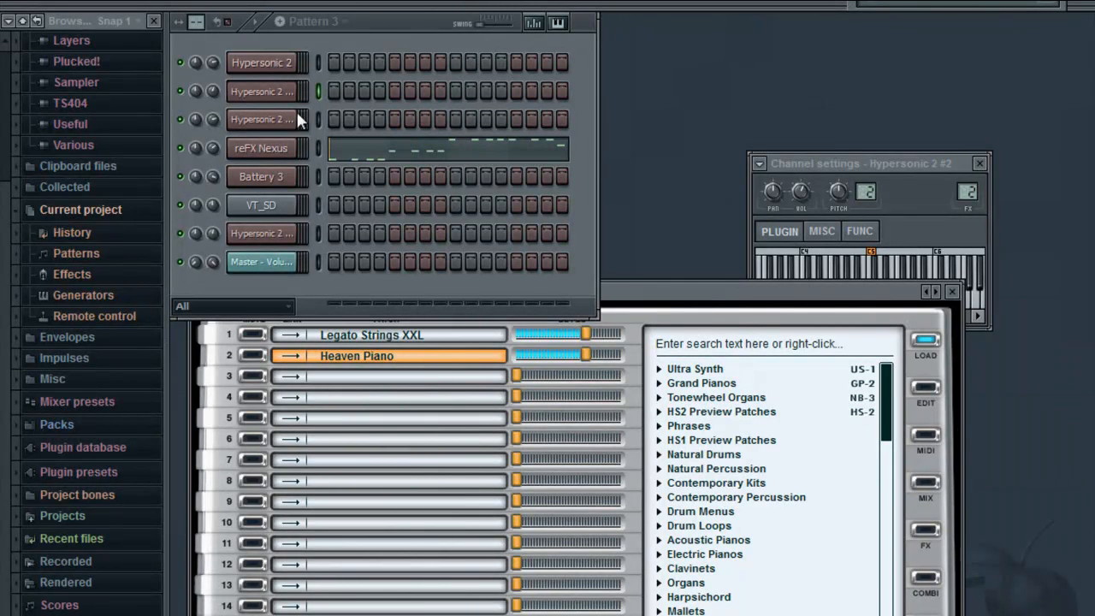
click(265, 149)
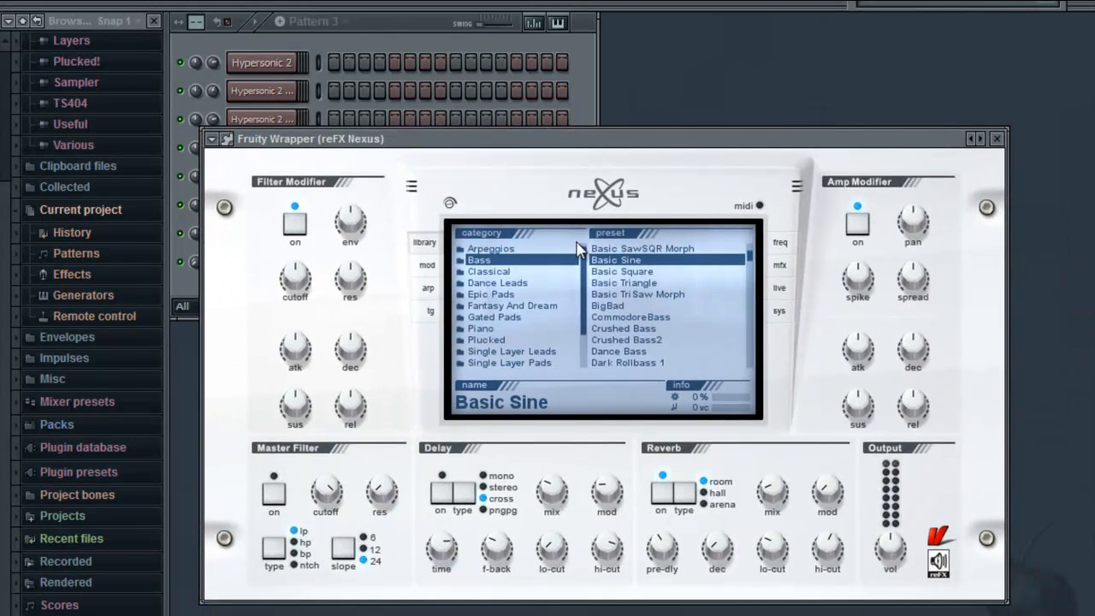
click(999, 139)
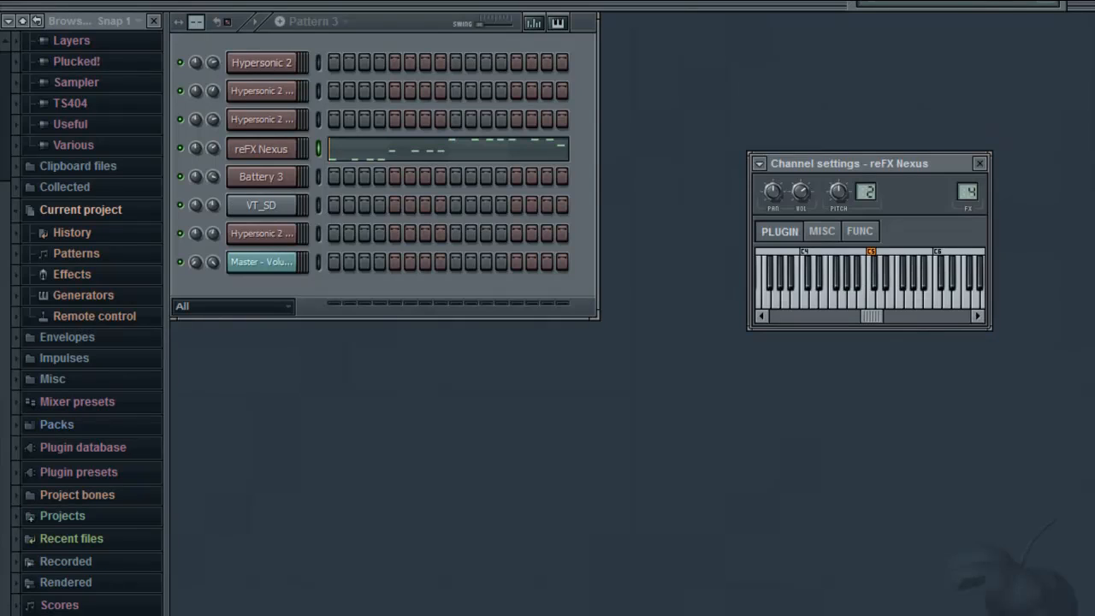
Step: Play Pattern 3 and examine the whole reFX Nexus bass line in the piano roll
key(space)
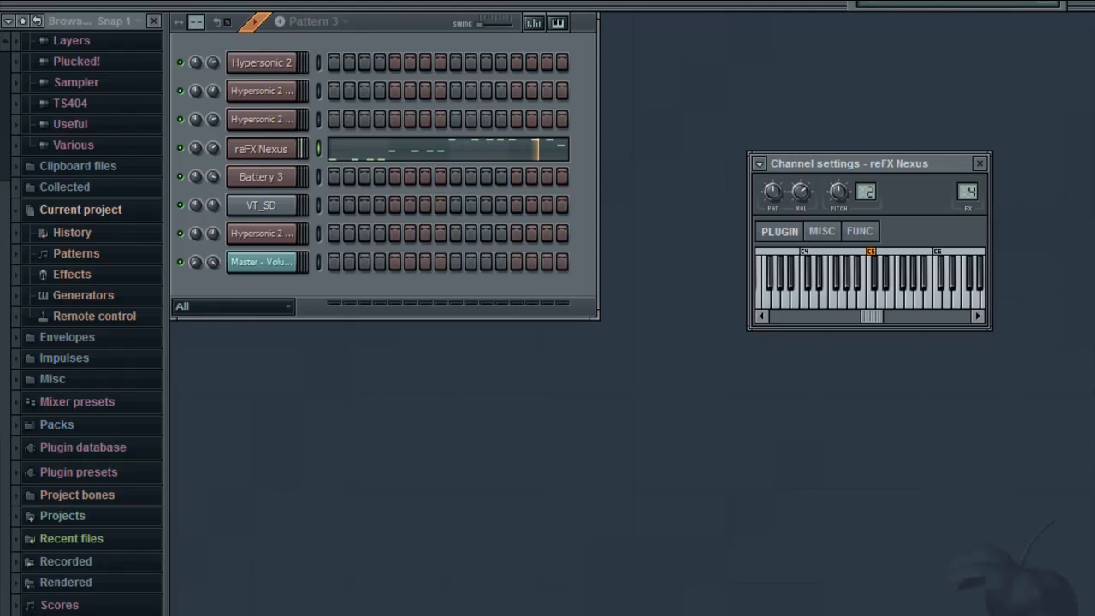
click(462, 150)
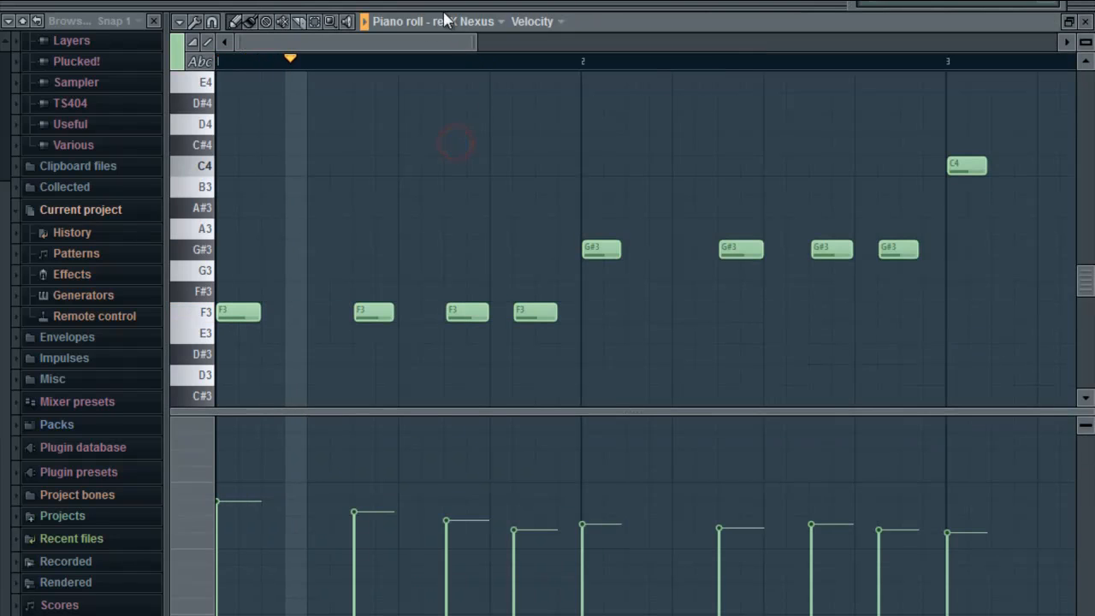
drag(475, 36, 802, 68)
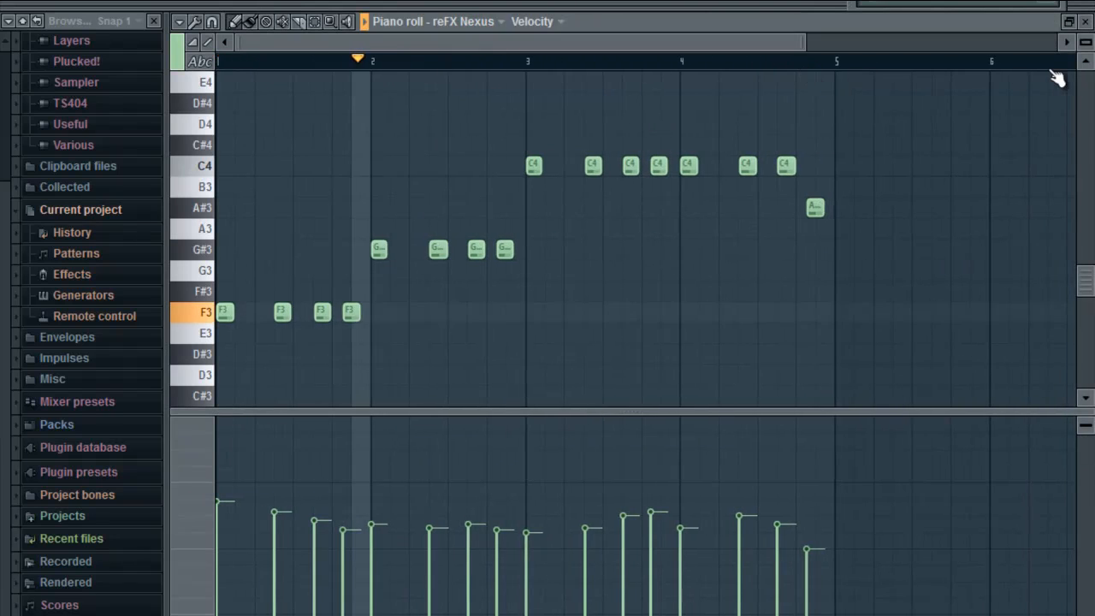
click(1087, 21)
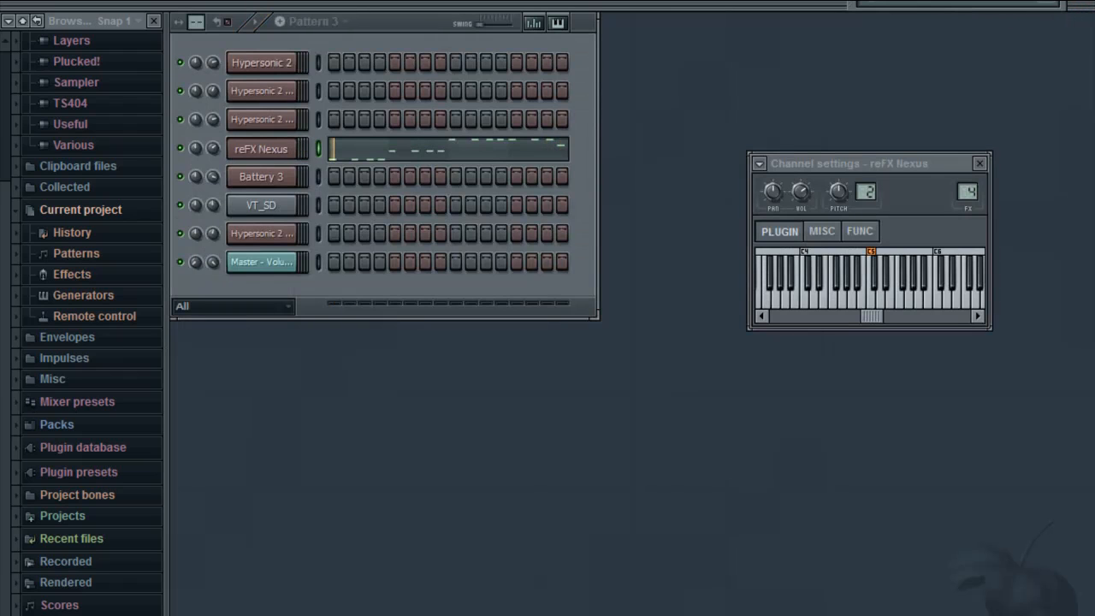
Step: Select Pattern 4 and check the notes and the loaded patch of the Hypersonic 2 #3 channel
key(KP_Add)
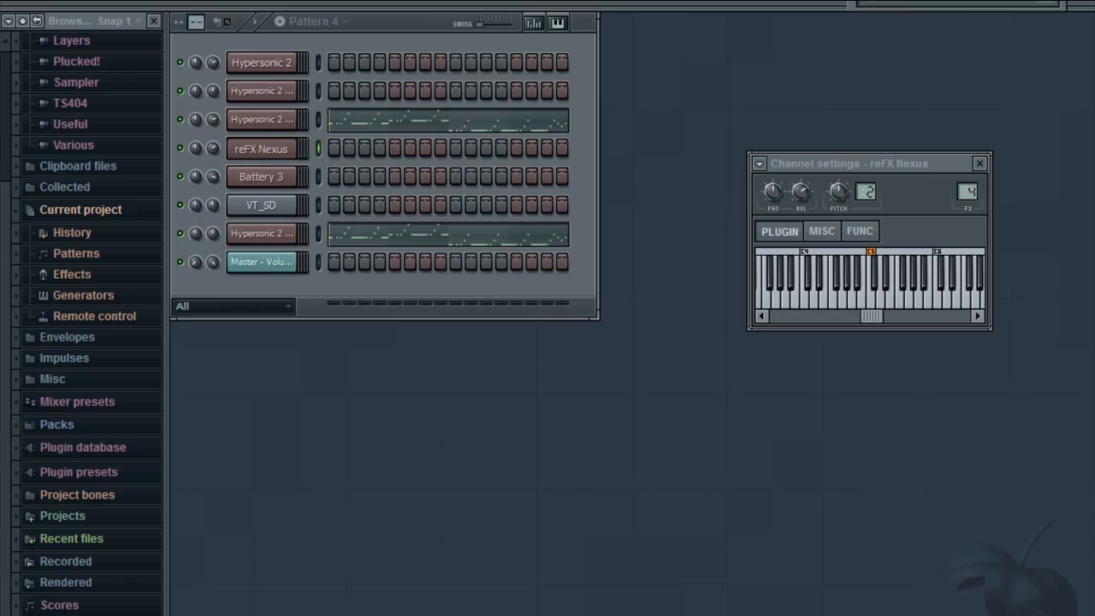
click(373, 118)
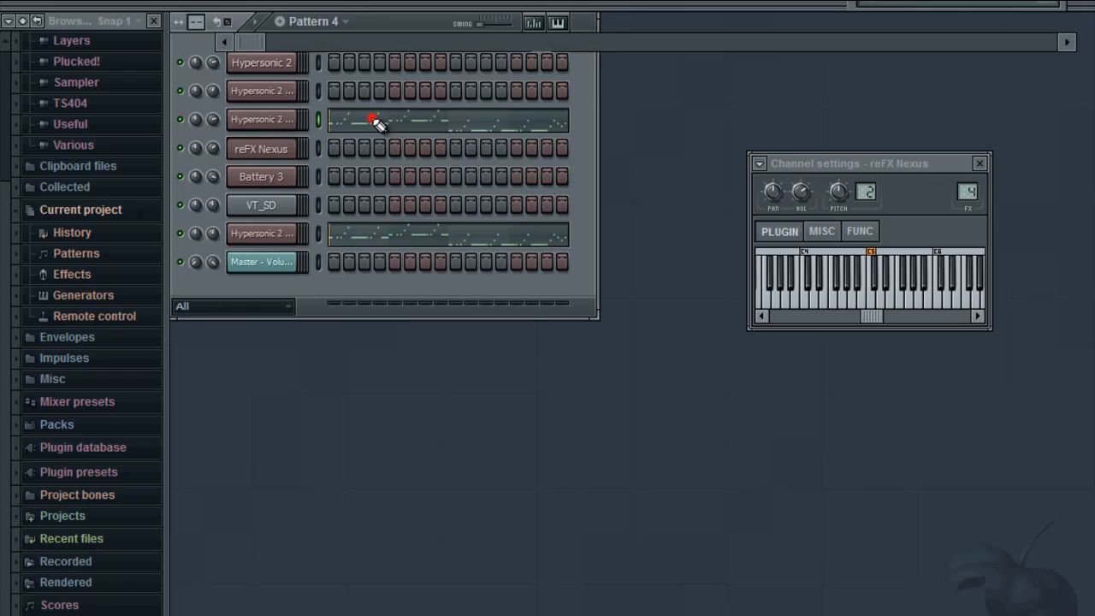
click(1084, 22)
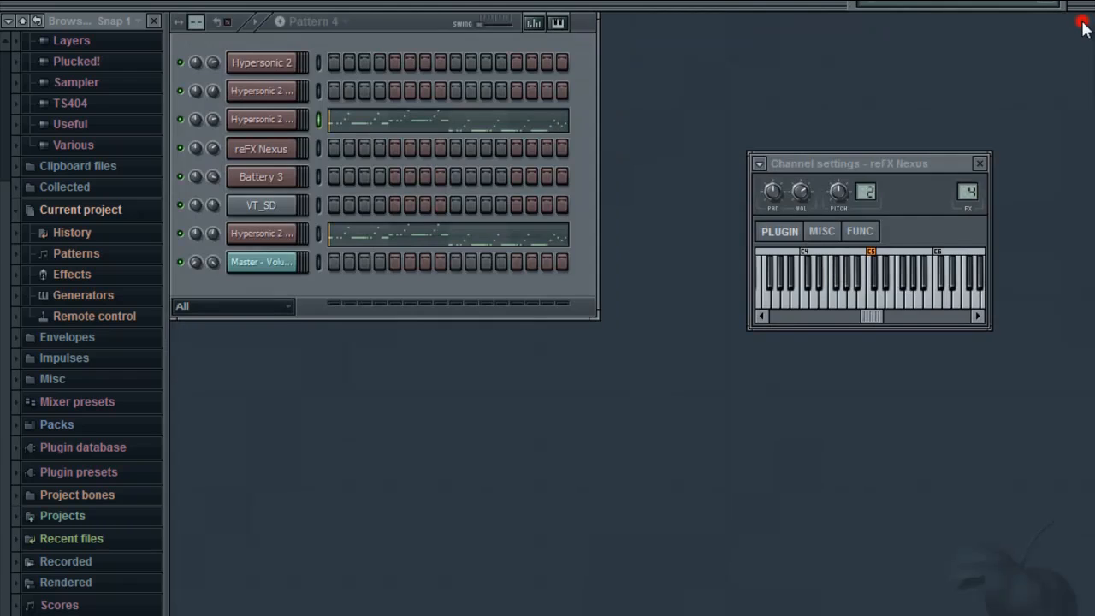
click(291, 121)
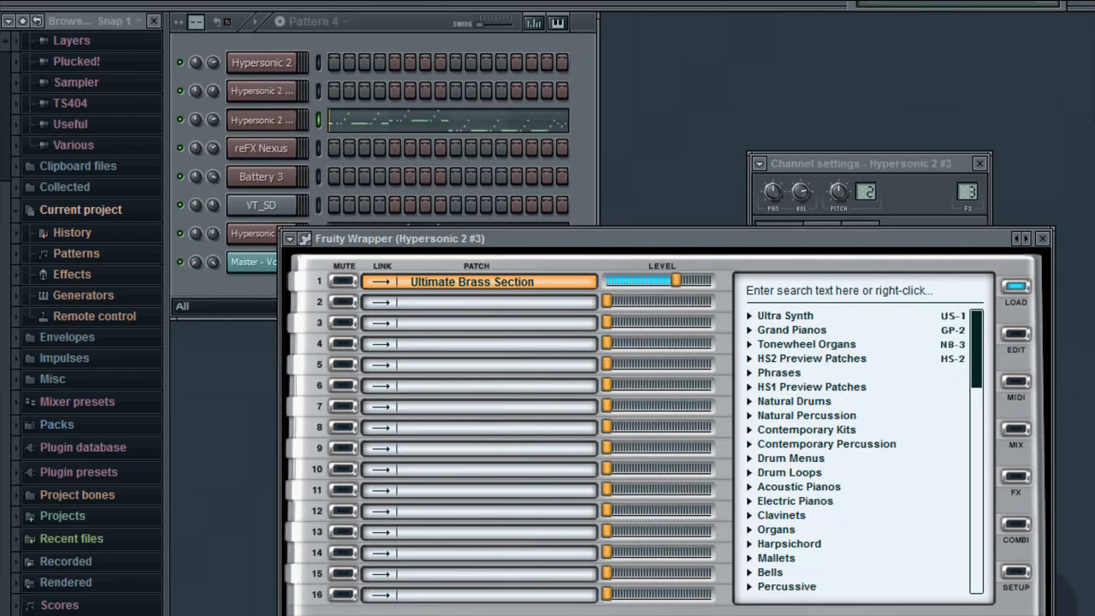
click(1042, 239)
Step: Check the Pattern 4 notes and the loaded patch of the Hypersonic 2 #4 channel
click(383, 244)
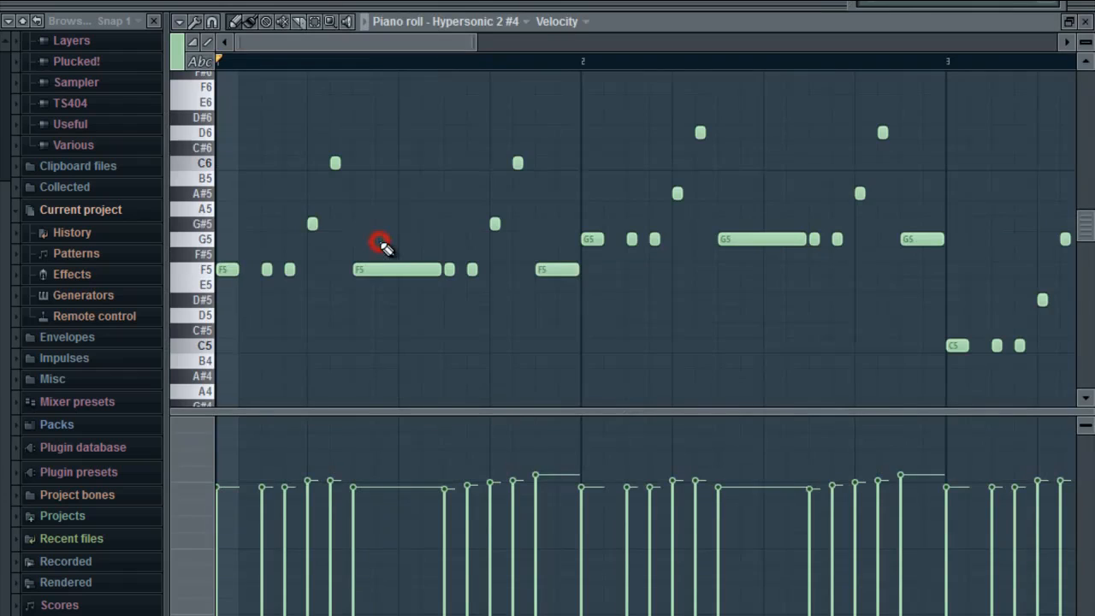
click(1086, 21)
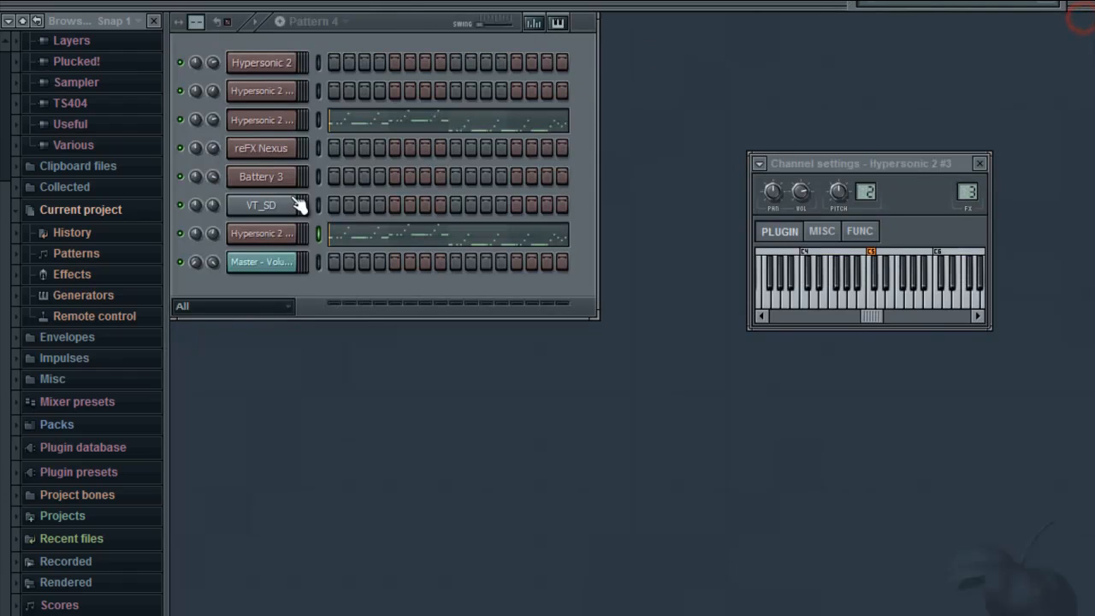
click(250, 236)
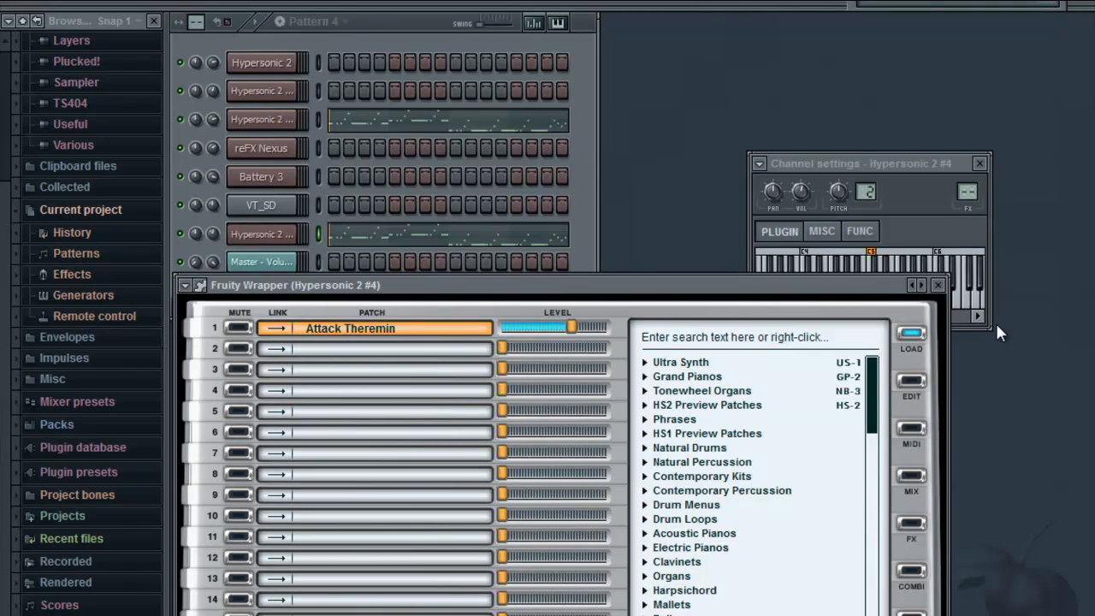
click(938, 285)
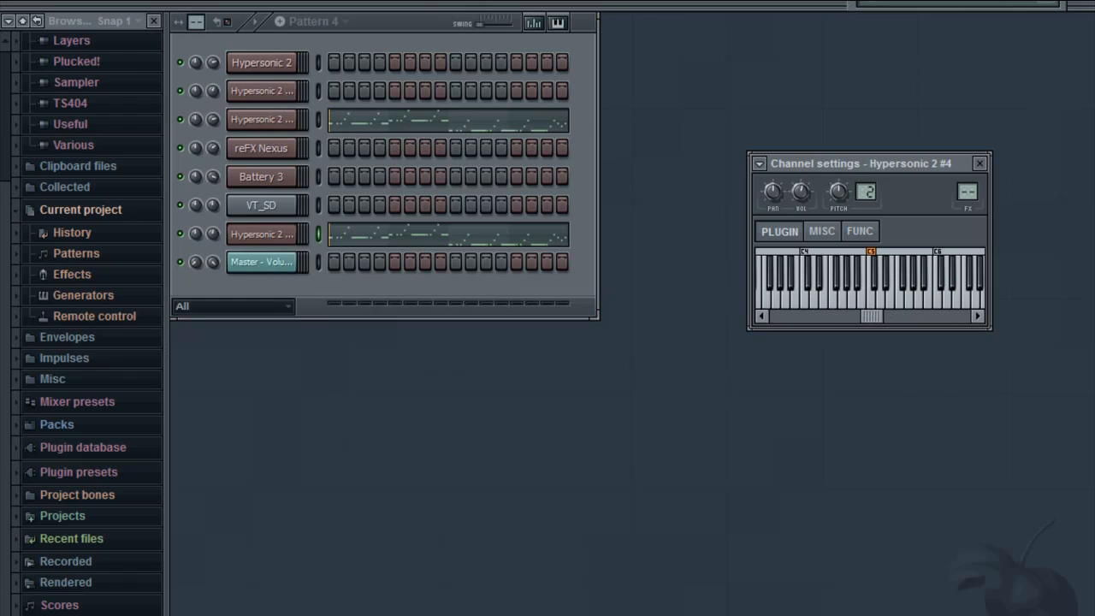
Step: Play Pattern 4 and compare the piano roll notes of Hypersonic 2 #3 and Hypersonic 2 #4
key(space)
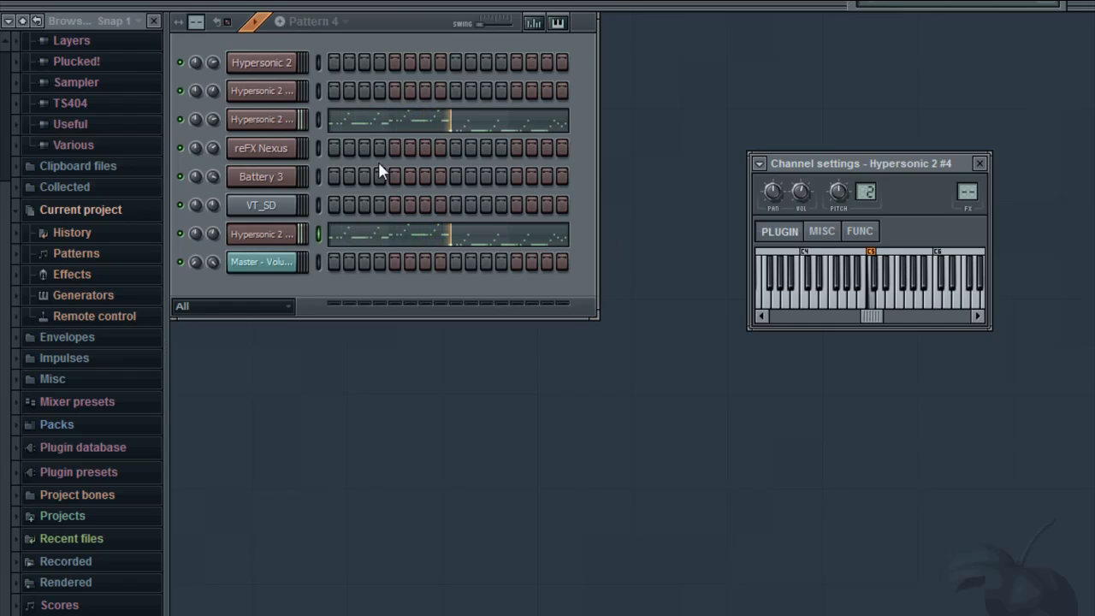
click(403, 120)
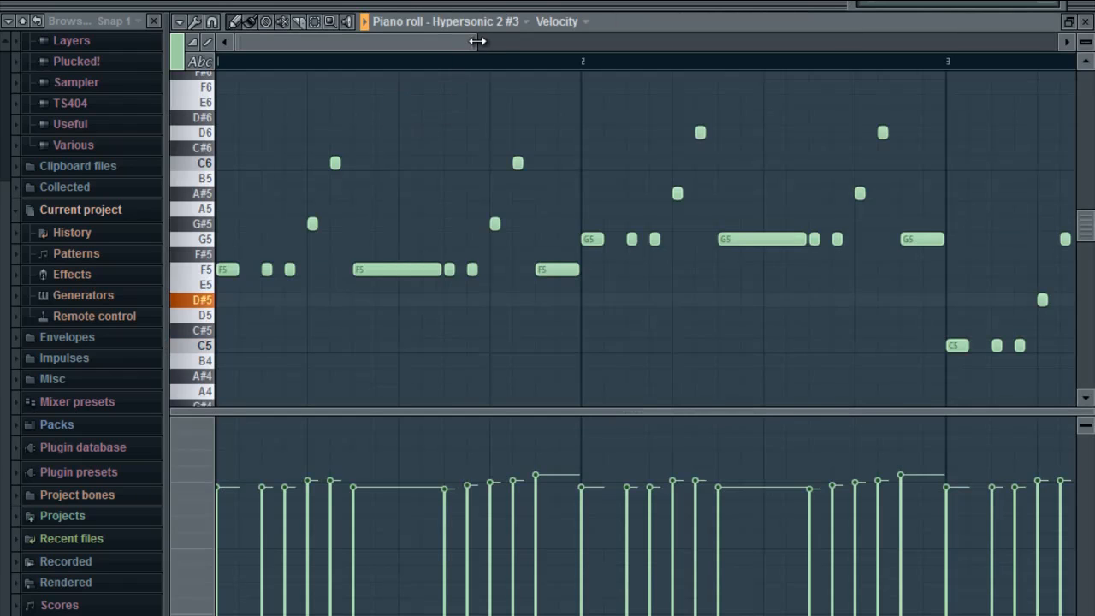
drag(478, 41, 761, 61)
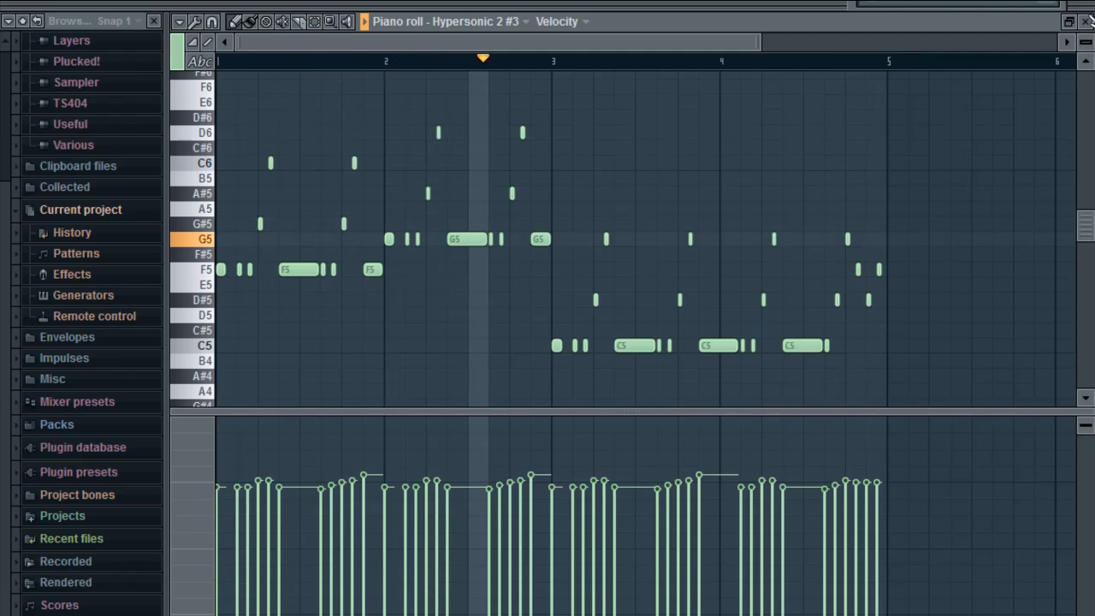
click(1087, 20)
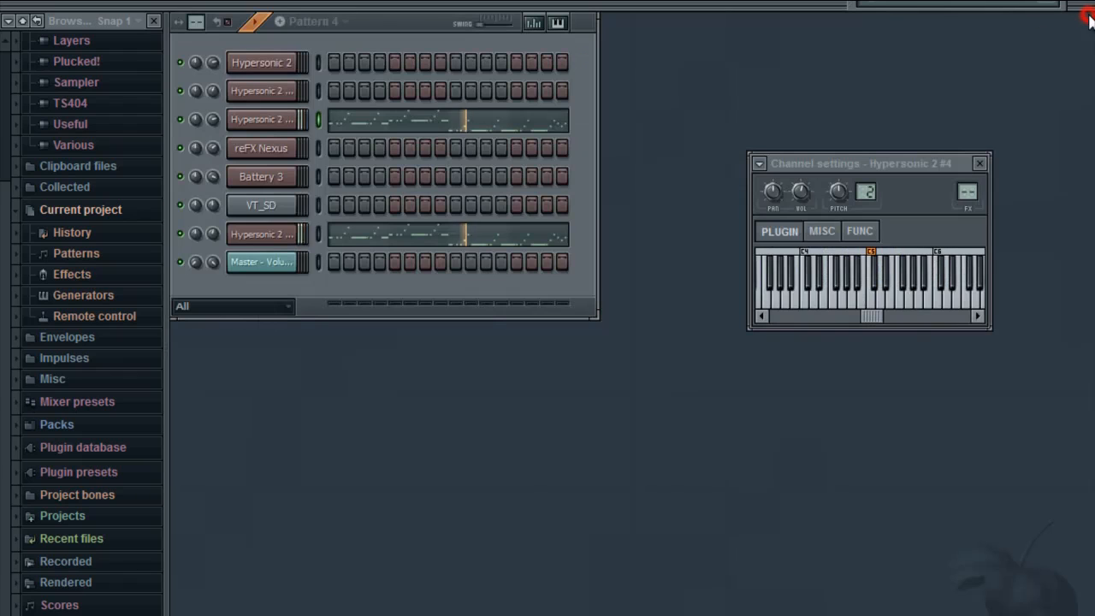
click(513, 235)
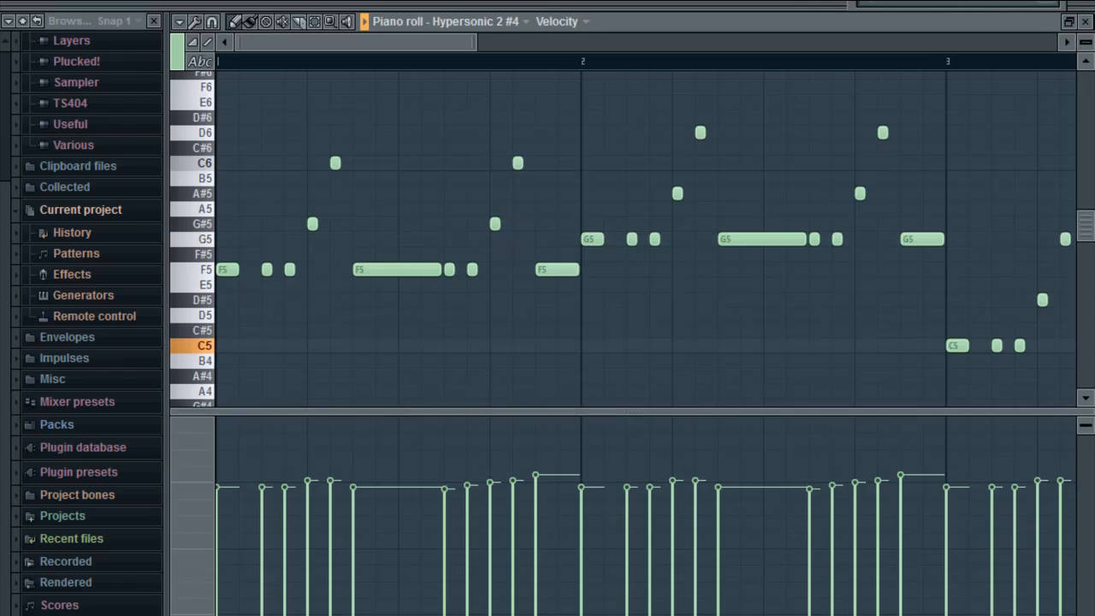
Step: Examine the whole Pattern 4 melody of Hypersonic 2 #4 in the piano roll
drag(476, 41, 681, 41)
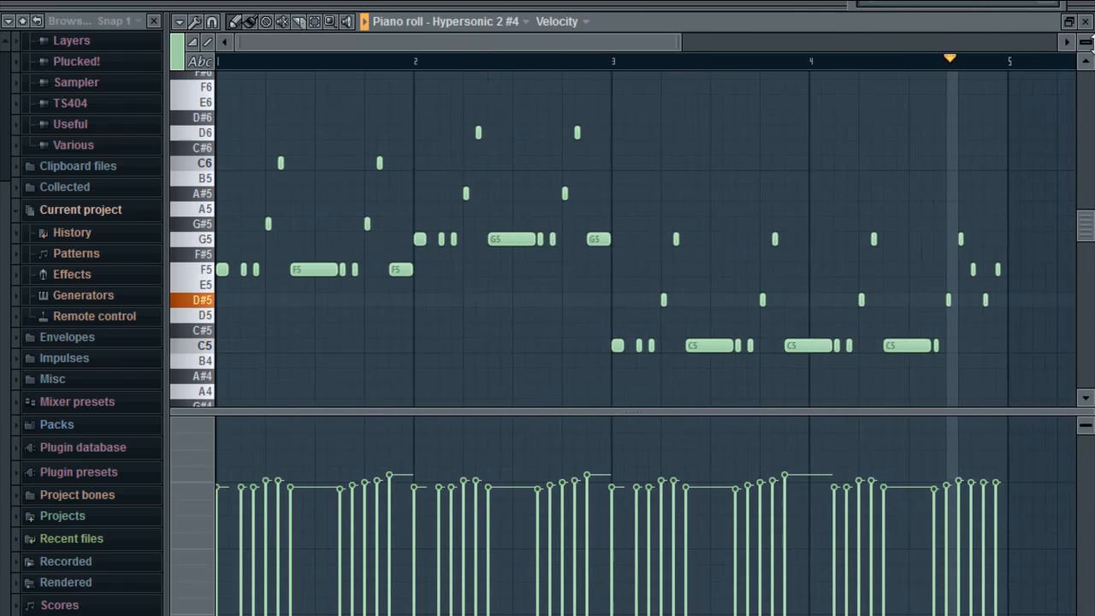
click(1085, 22)
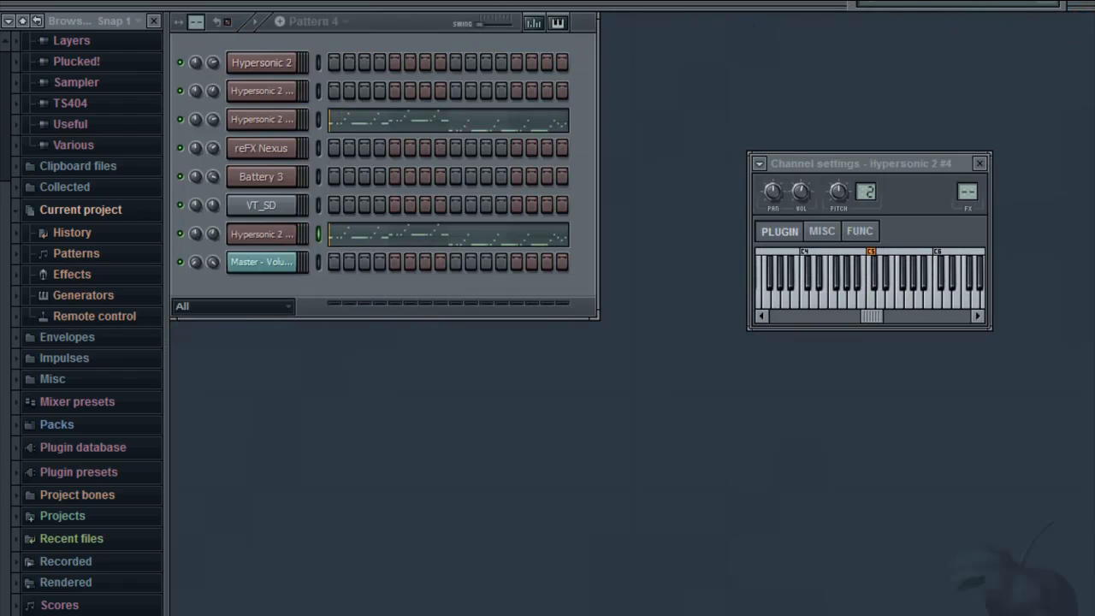
Step: Select Pattern 5, check the patch loaded in Hypersonic 2 #3, and play the pattern
key(KP_Add)
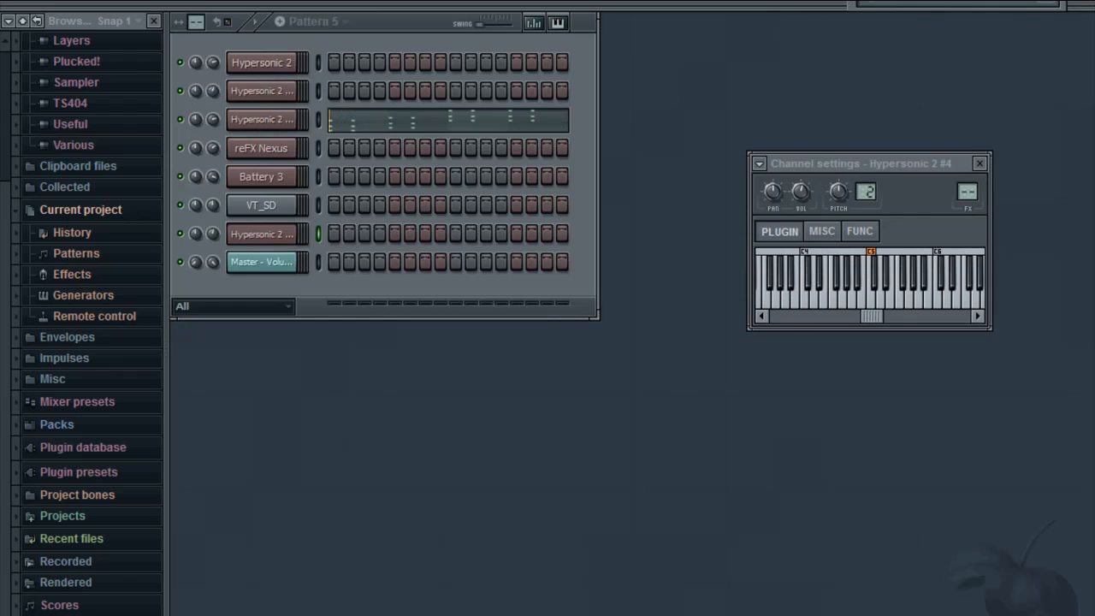
click(272, 121)
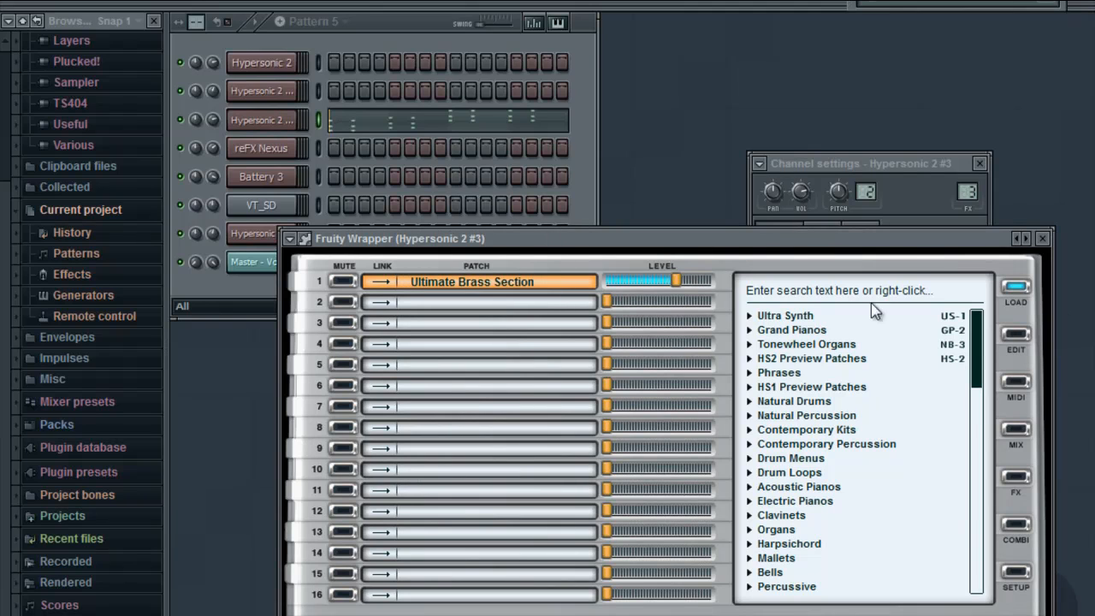
click(1044, 240)
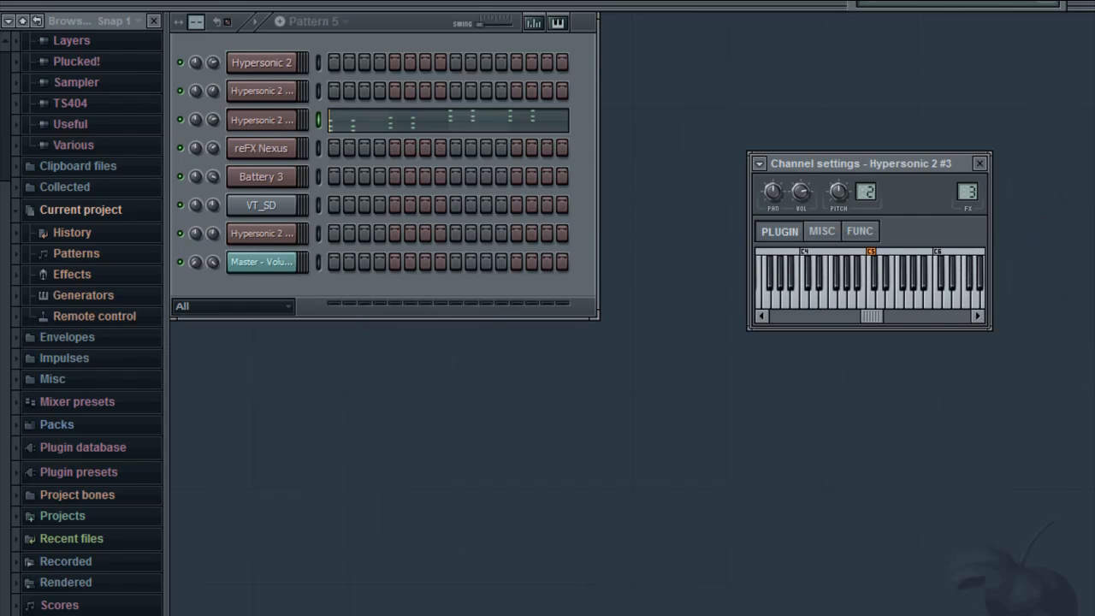
key(space)
Step: Play Pattern 6 and examine all of its reFX Nexus notes in the piano roll
key(KP_Add)
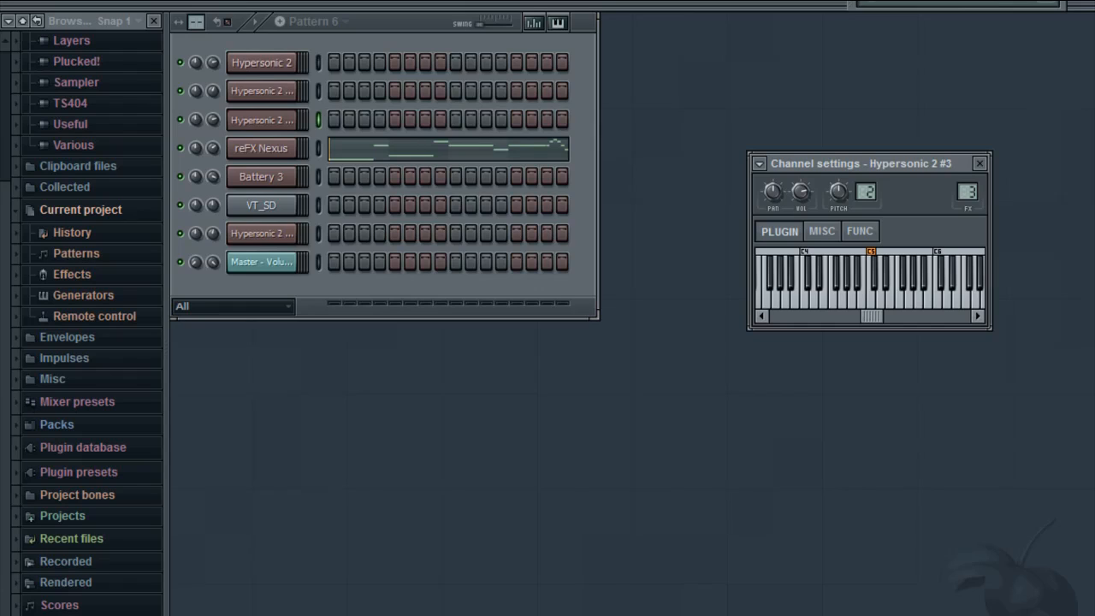
key(space)
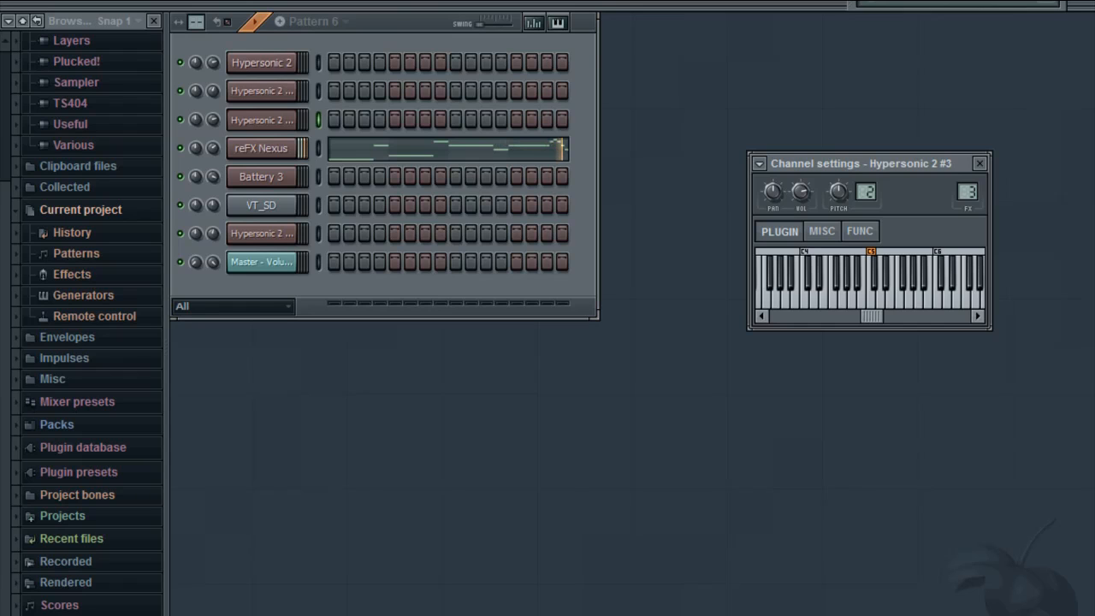
click(409, 149)
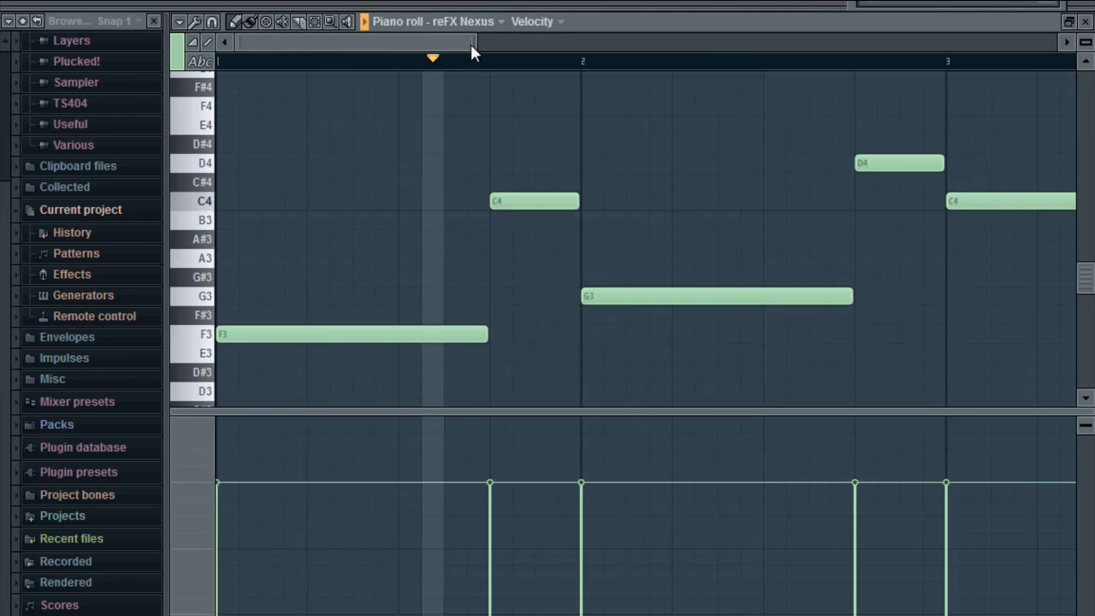
drag(475, 41, 774, 42)
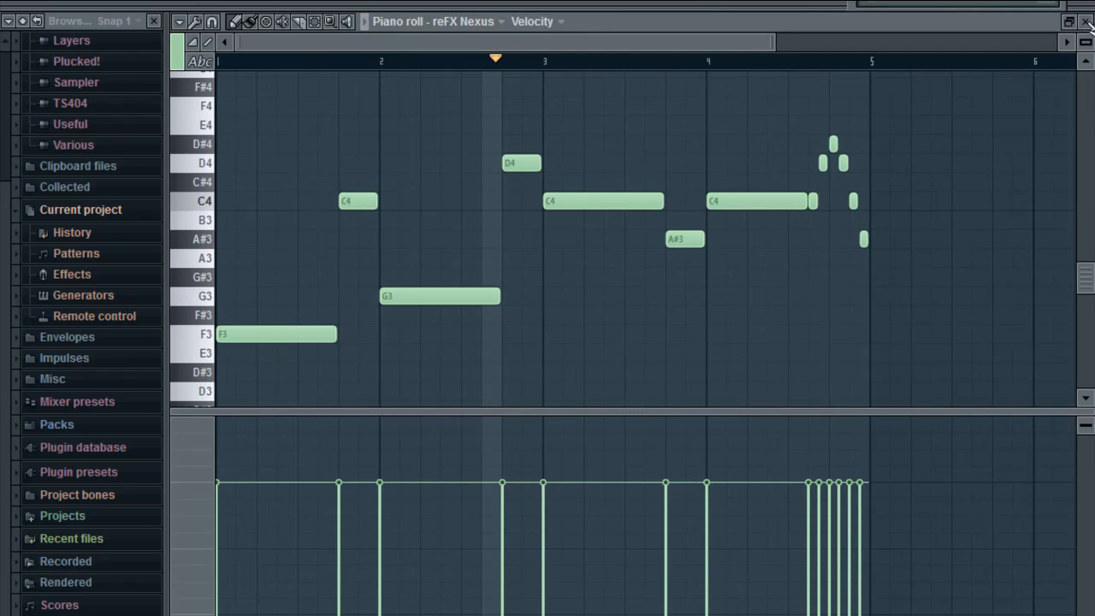
click(1085, 22)
Step: Select Pattern 7 and check the playlist for the track it belongs to
key(plus)
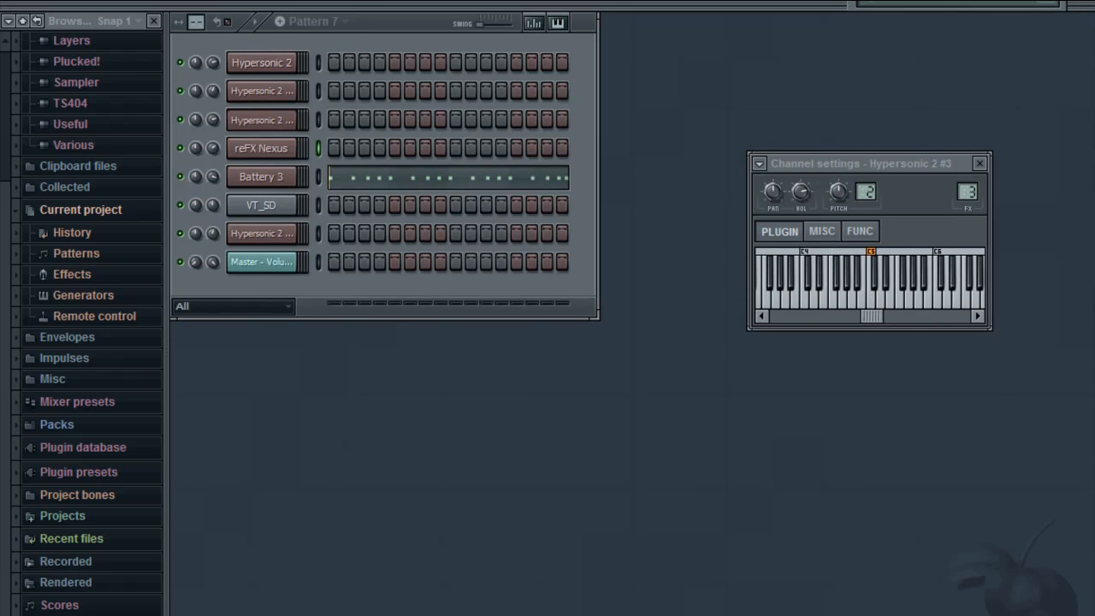
key(F5)
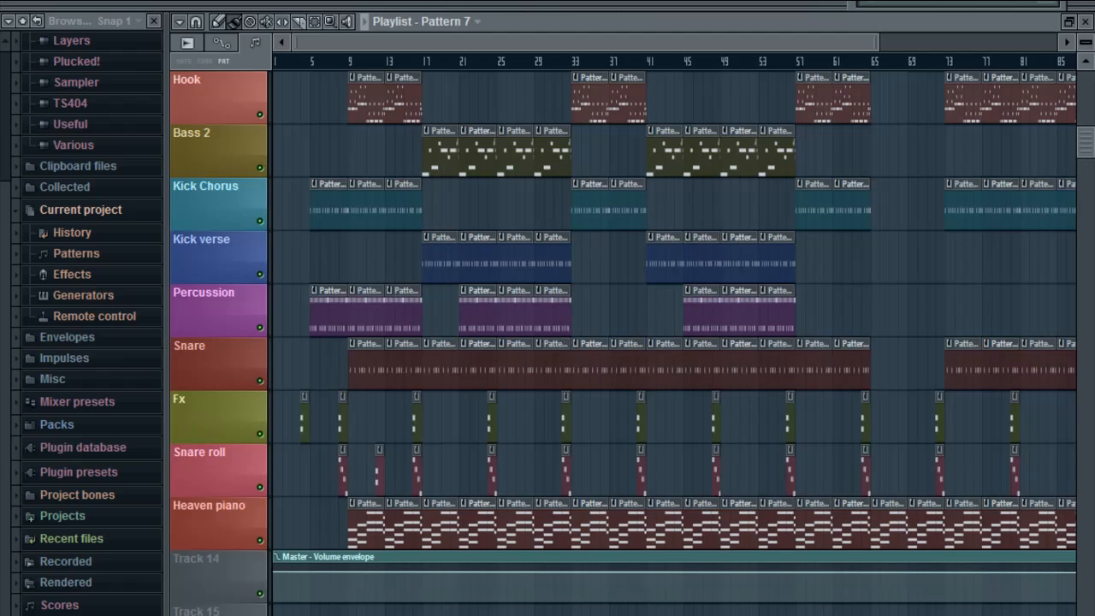
click(1084, 23)
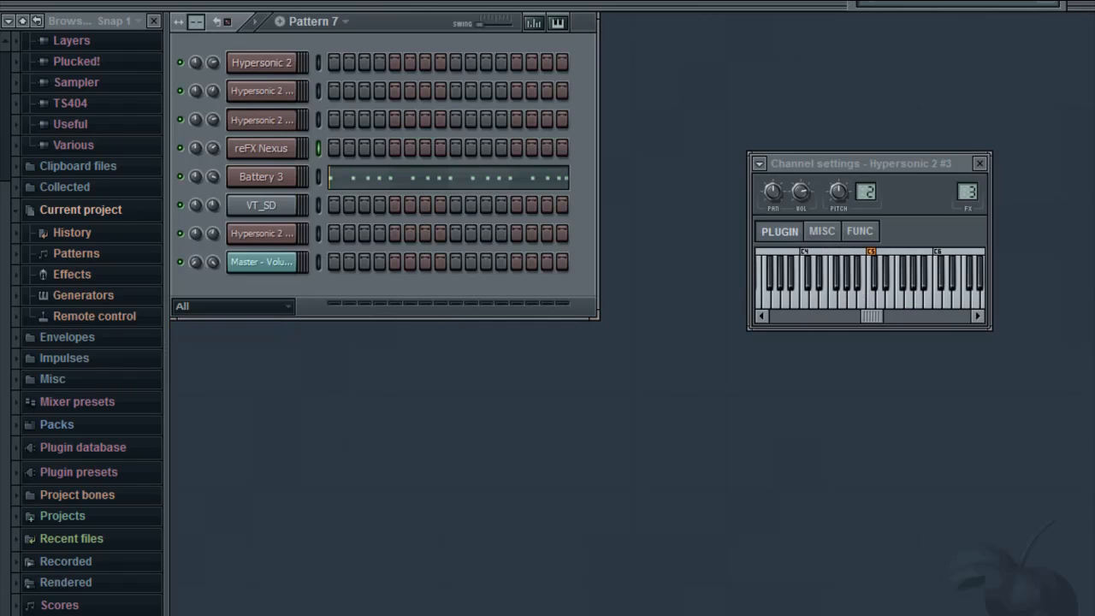
Step: Play Patterns 7 and 8 and check the drum samples loaded in Battery 3
key(space)
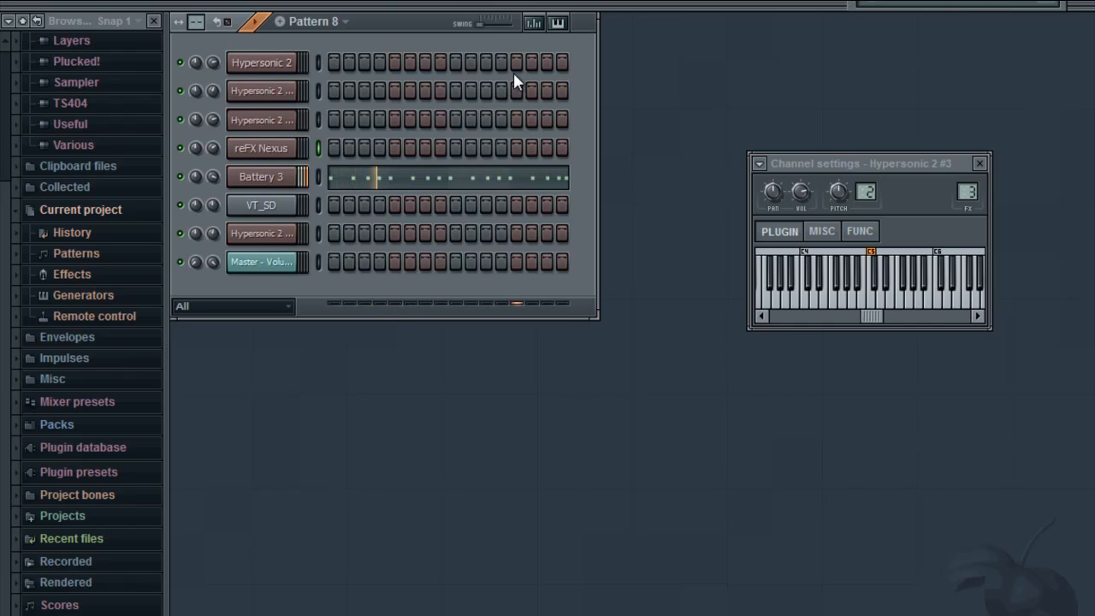
click(268, 174)
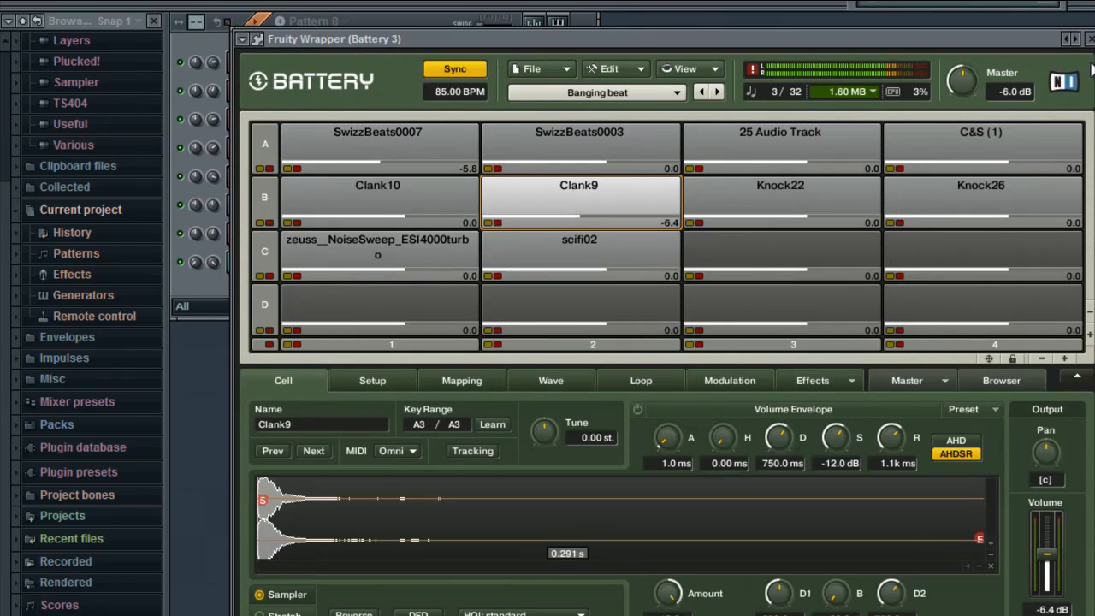
click(1088, 39)
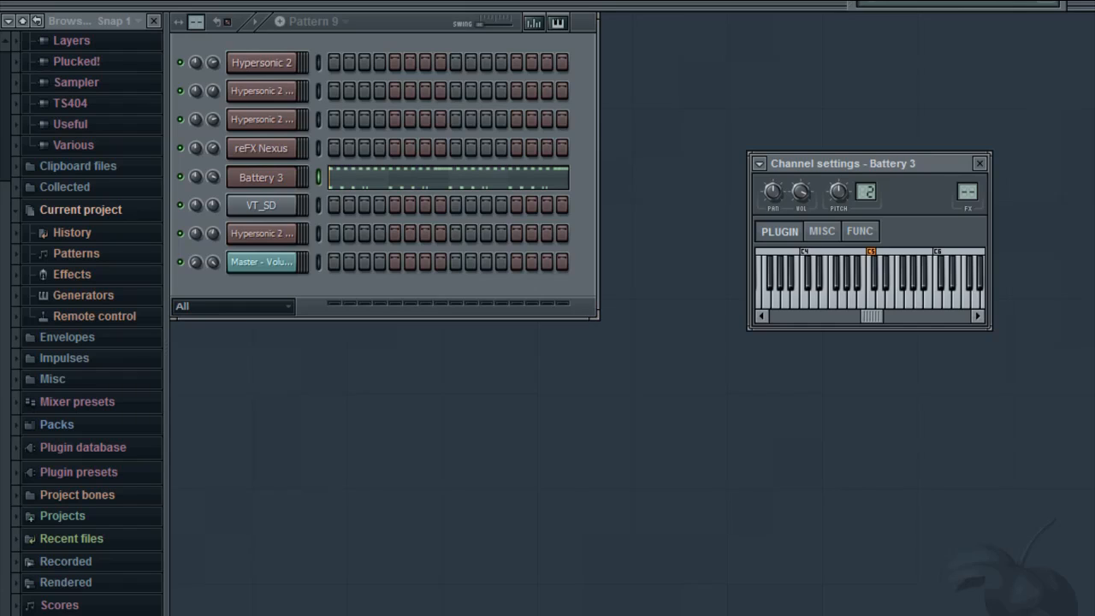
Step: Play Pattern 9 and examine all of its Battery 3 percussion notes in the piano roll
key(space)
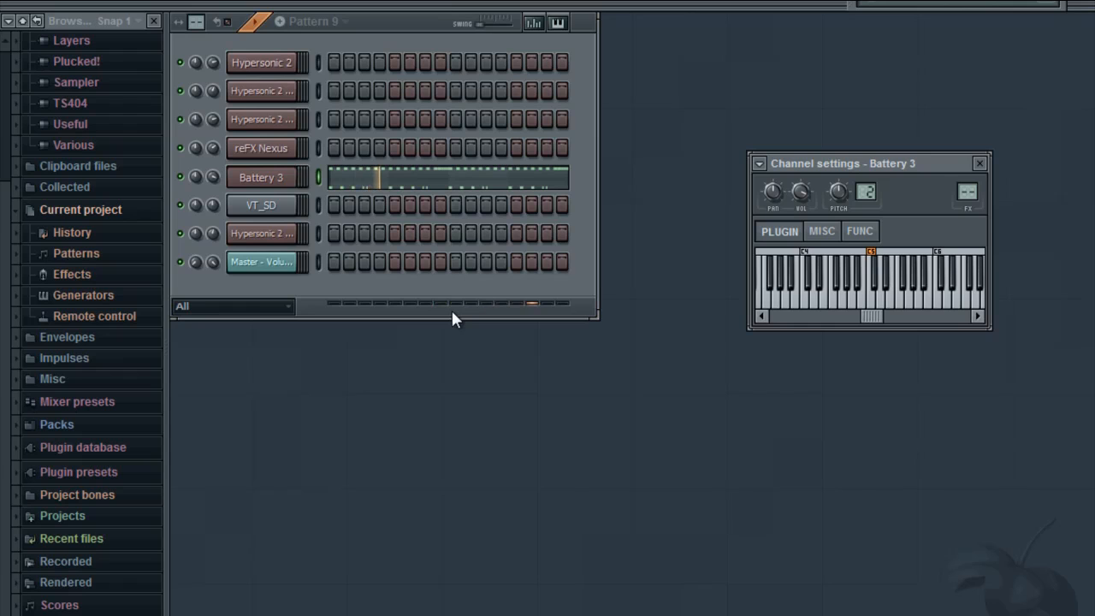
click(451, 177)
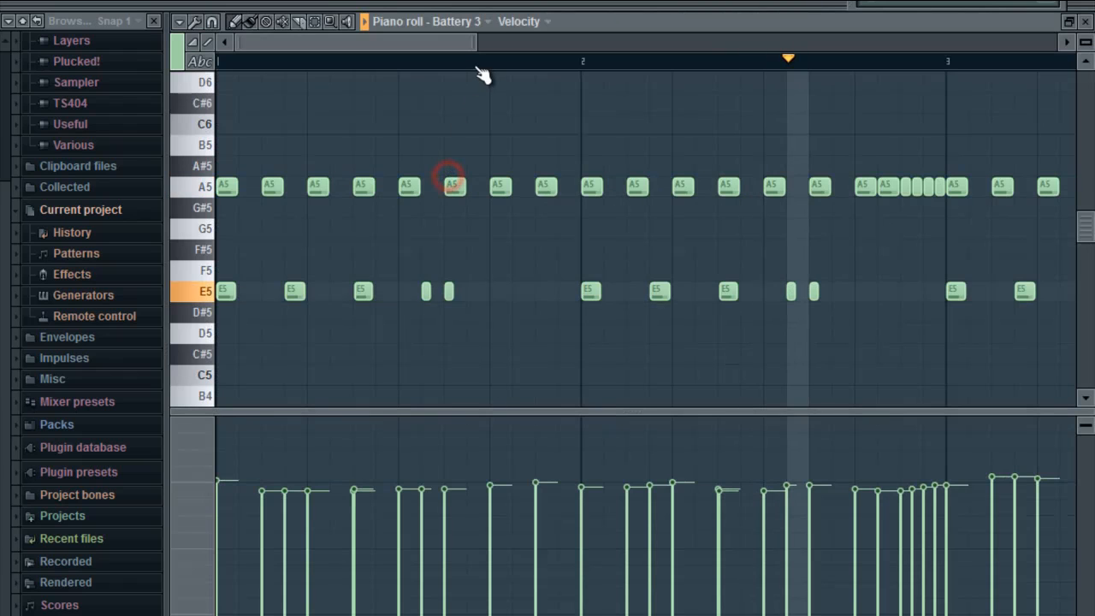
drag(472, 46, 682, 68)
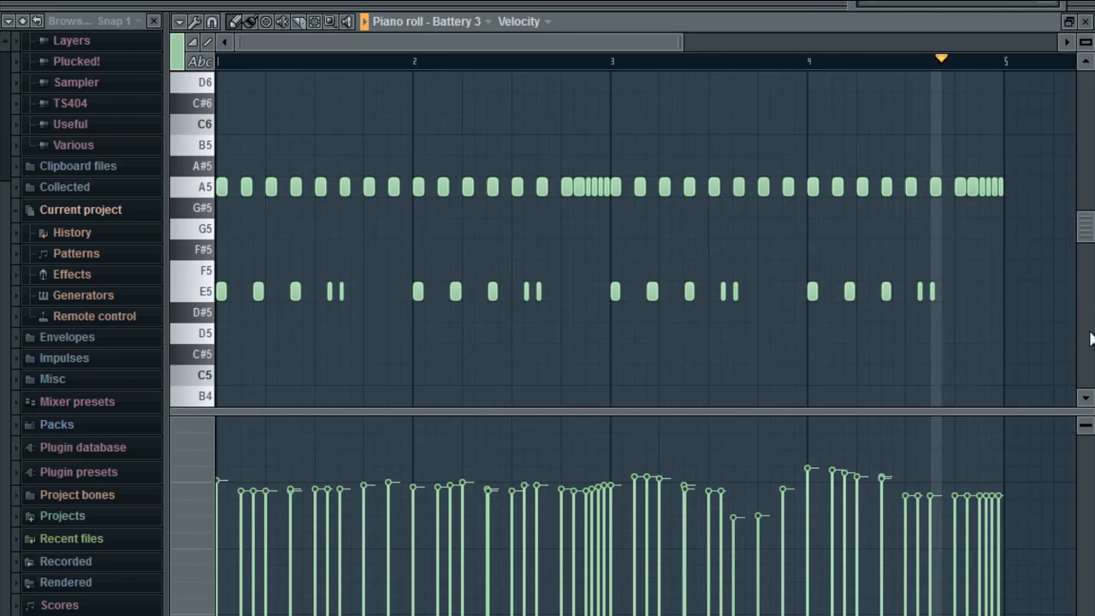
click(1085, 21)
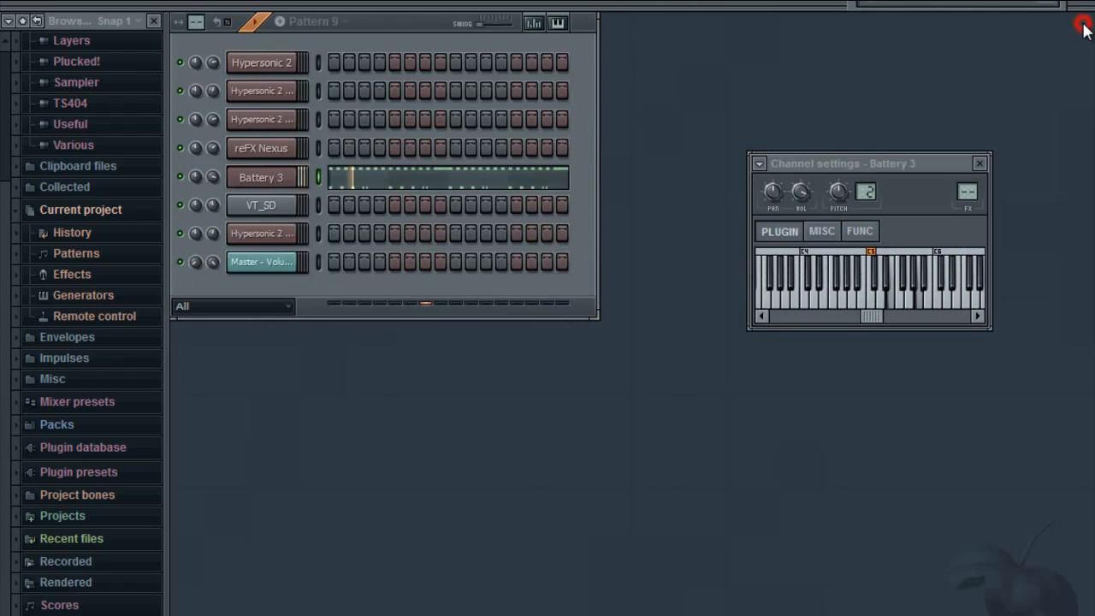
key(space)
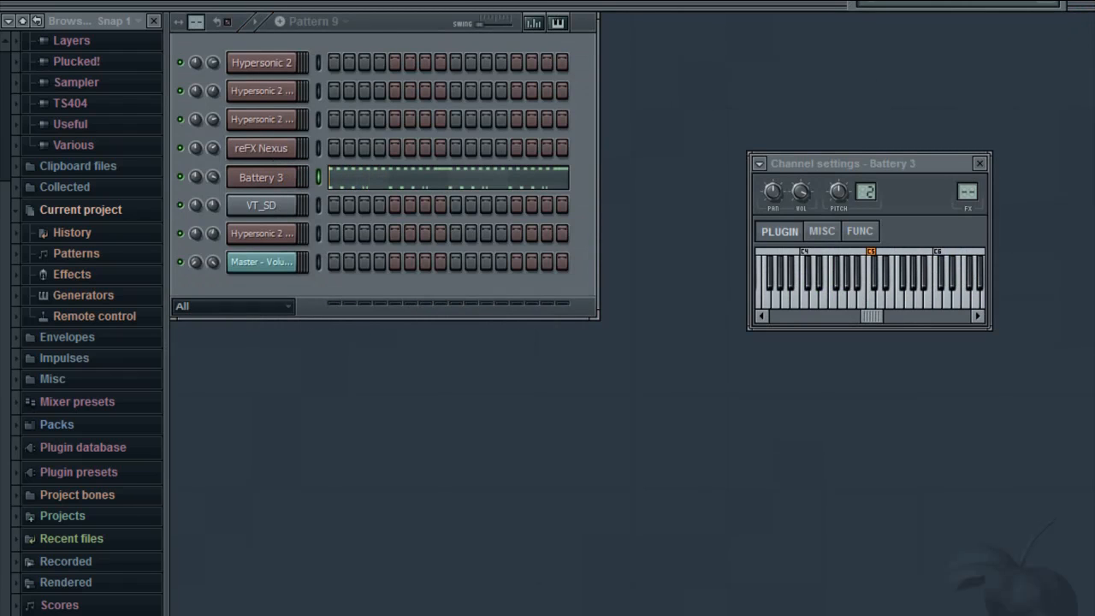
Step: Play Pattern 10 and examine its Battery 3 notes and their velocities in the piano roll
key(KP_Add)
key(space)
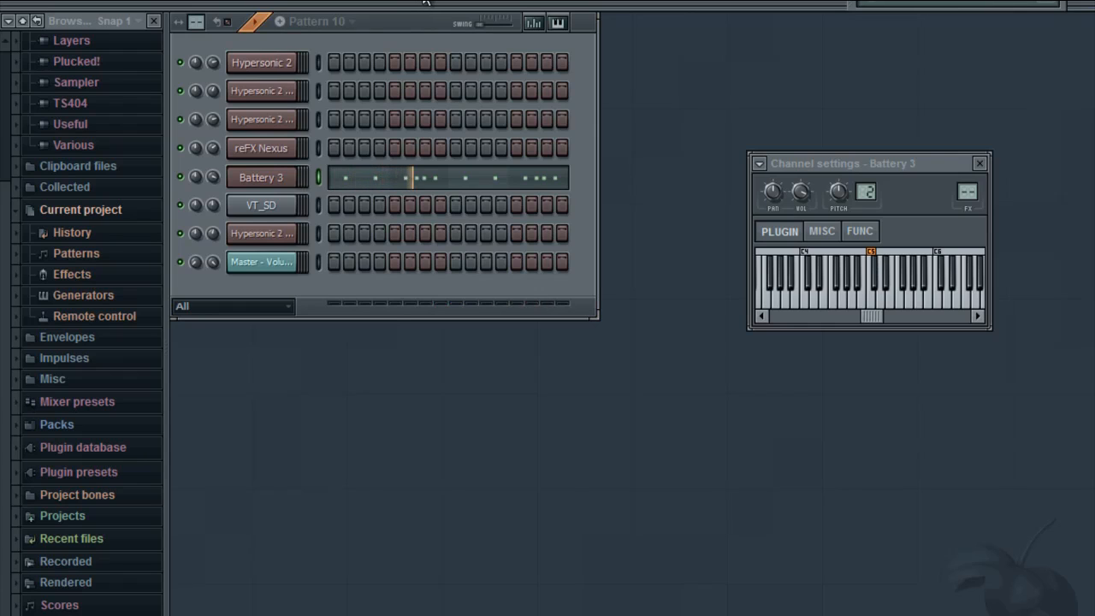
click(451, 181)
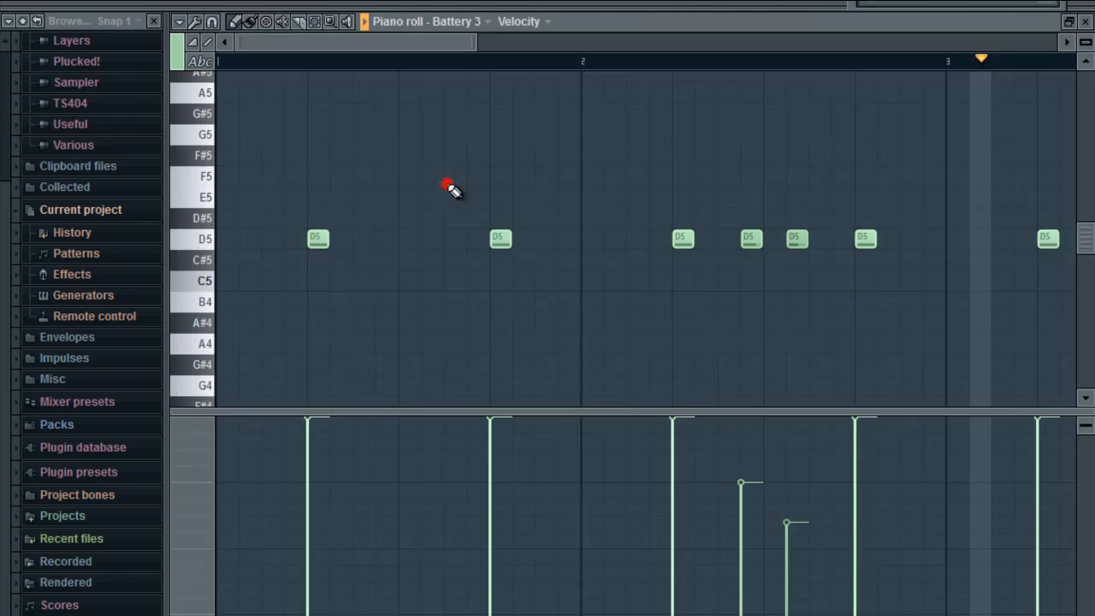
drag(477, 43, 740, 47)
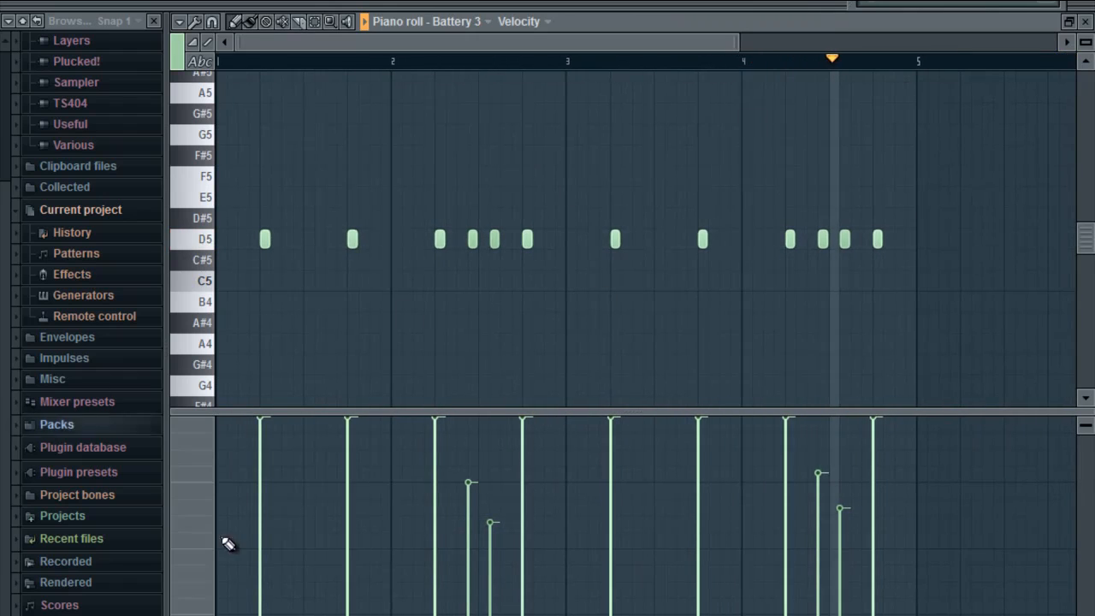
key(space)
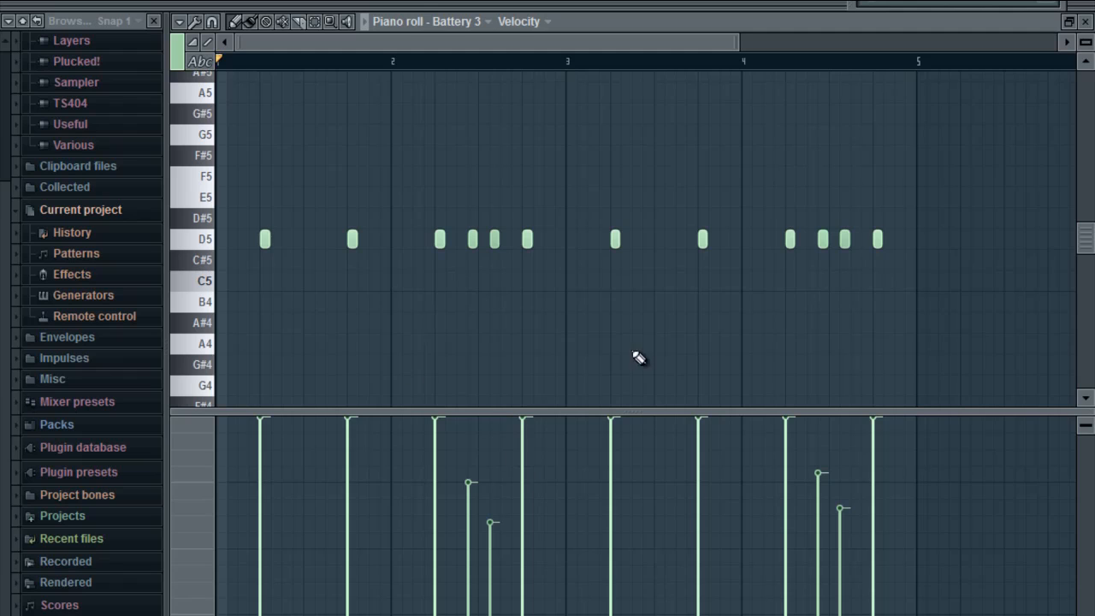
click(1087, 23)
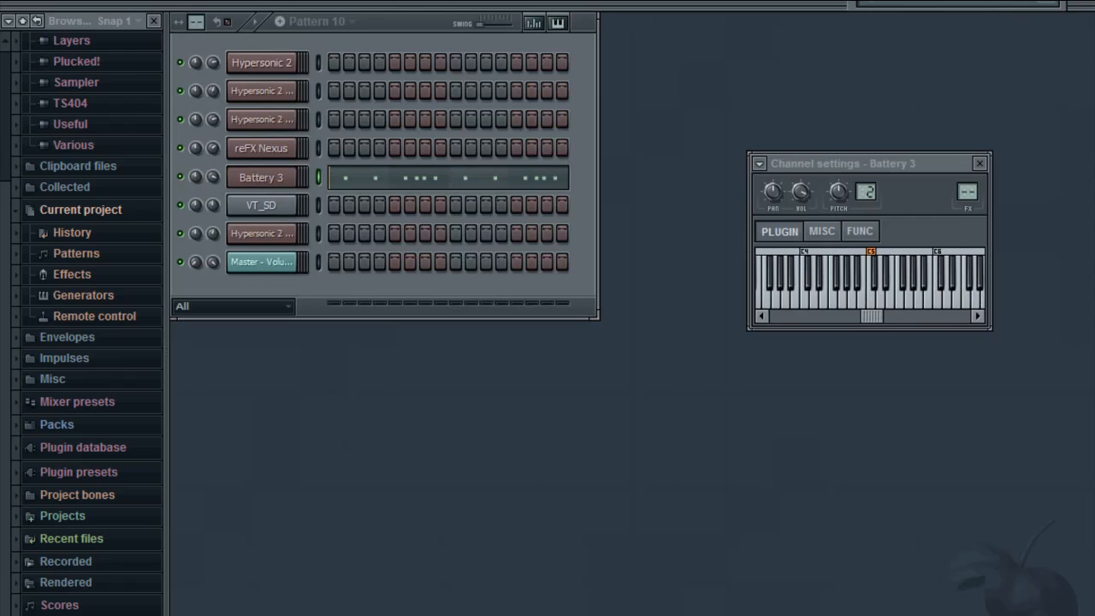
Step: Select Pattern 11 and check its Battery 3 notes in the piano roll
key(KP_Add)
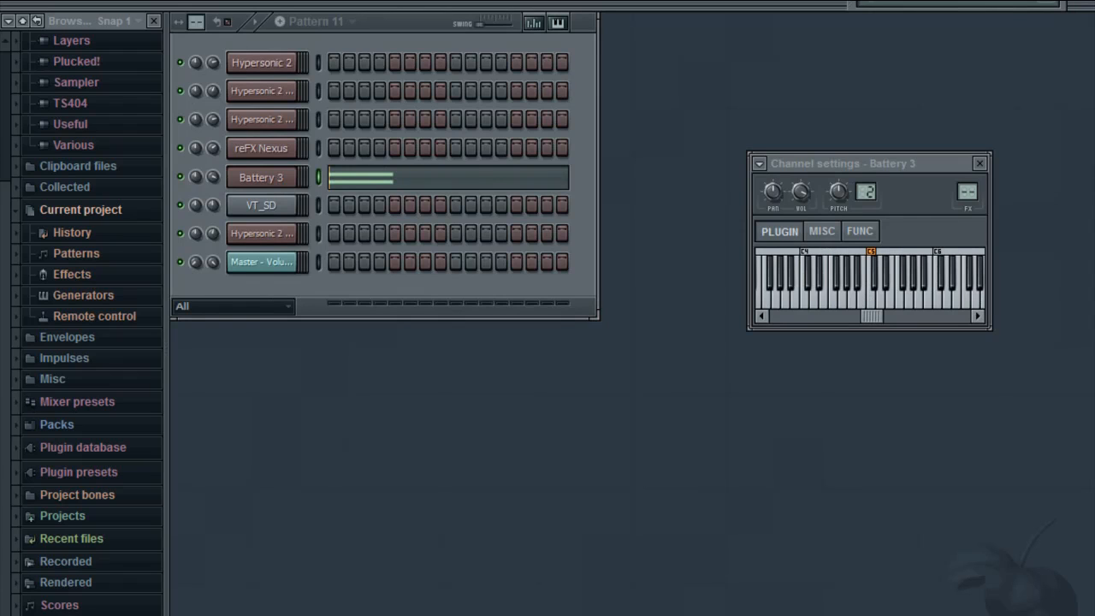
click(349, 178)
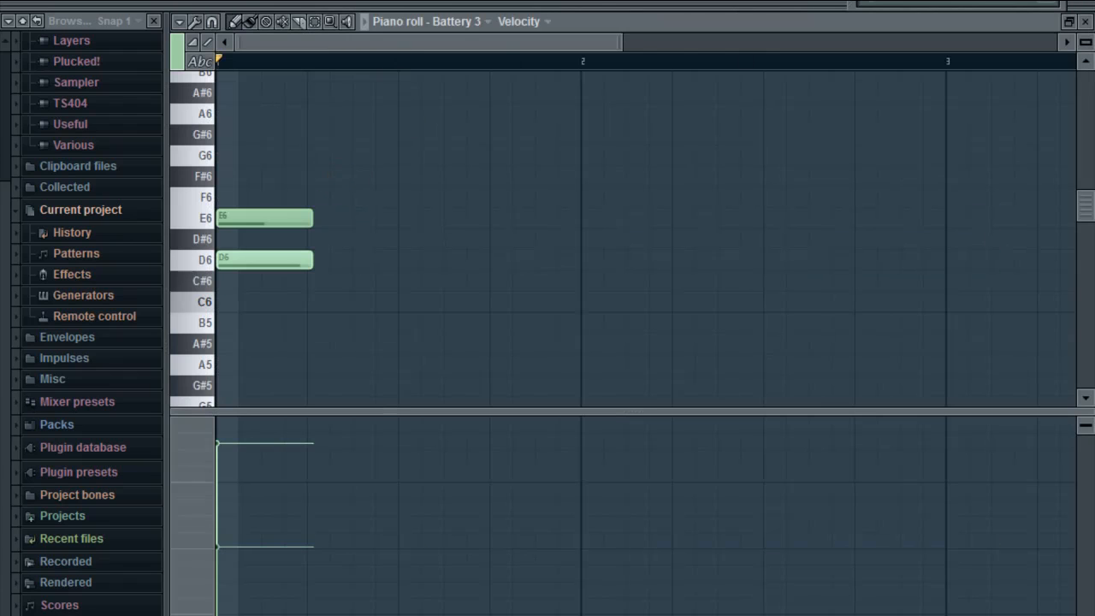
click(1086, 22)
Step: Audition the zeuss__NoiseSweep_ESI4000turbo and scifi02 cells in Battery 3, and play Pattern 11
click(262, 176)
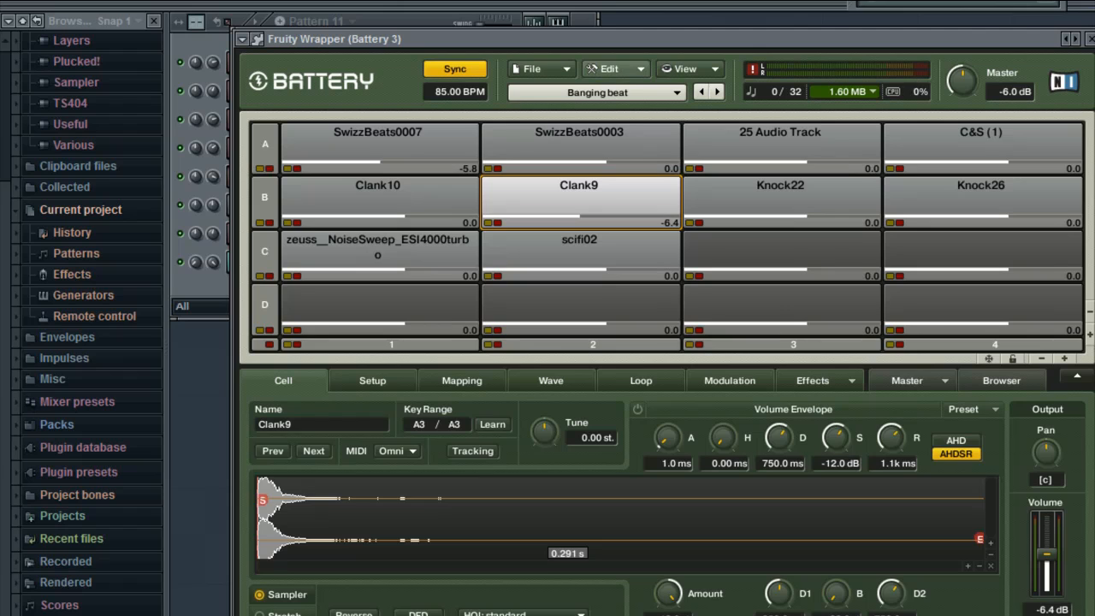
click(327, 235)
click(519, 242)
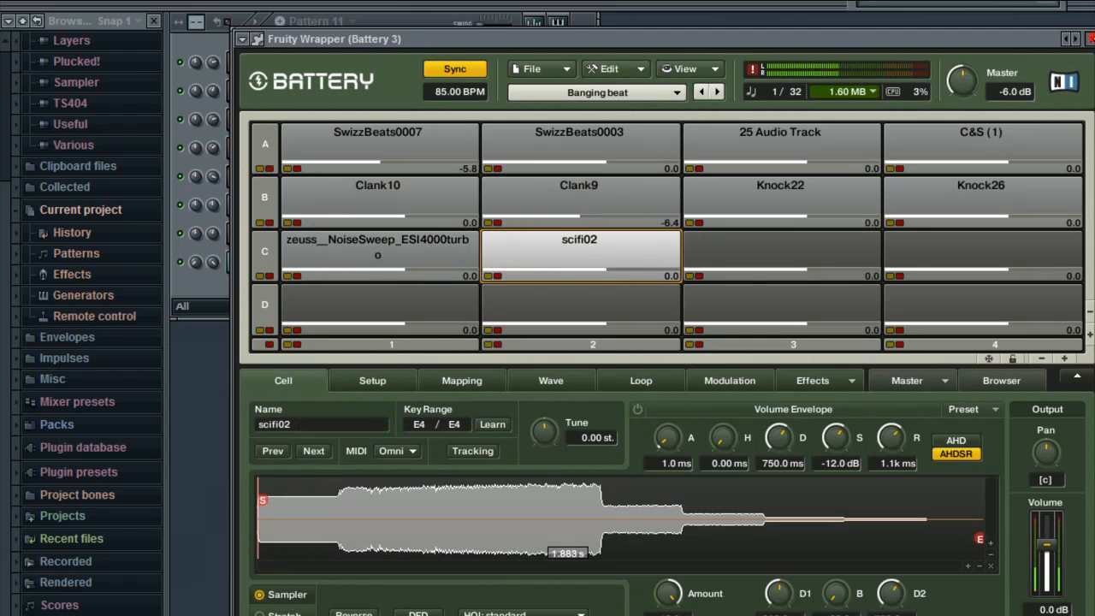
click(1089, 38)
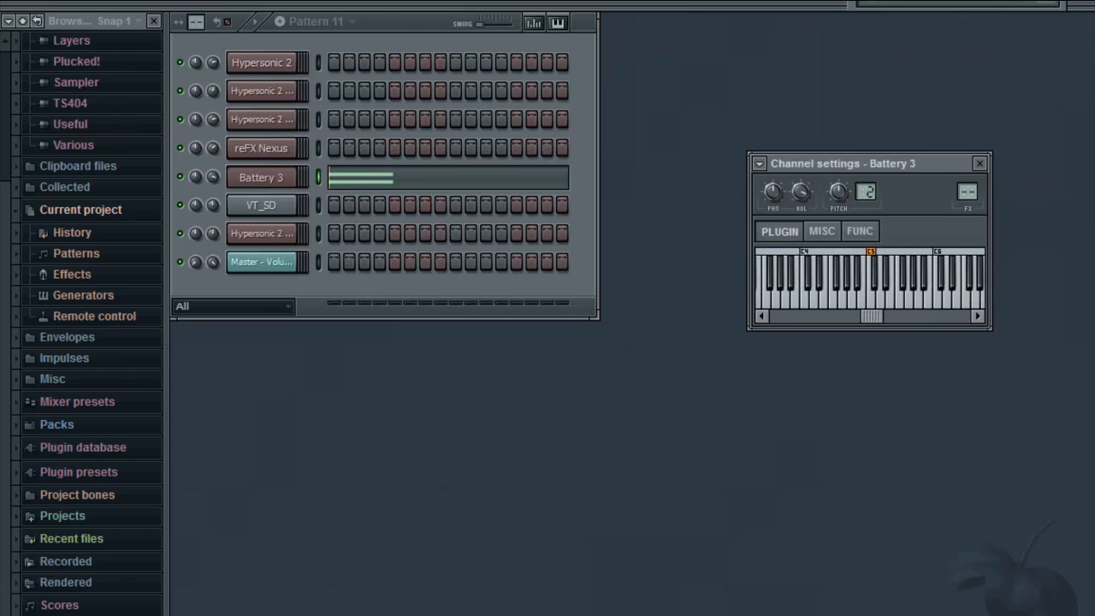
key(space)
key(space)
Step: Select Pattern 12, play it, and examine the VT_SD snare roll notes in the piano roll
key(Right)
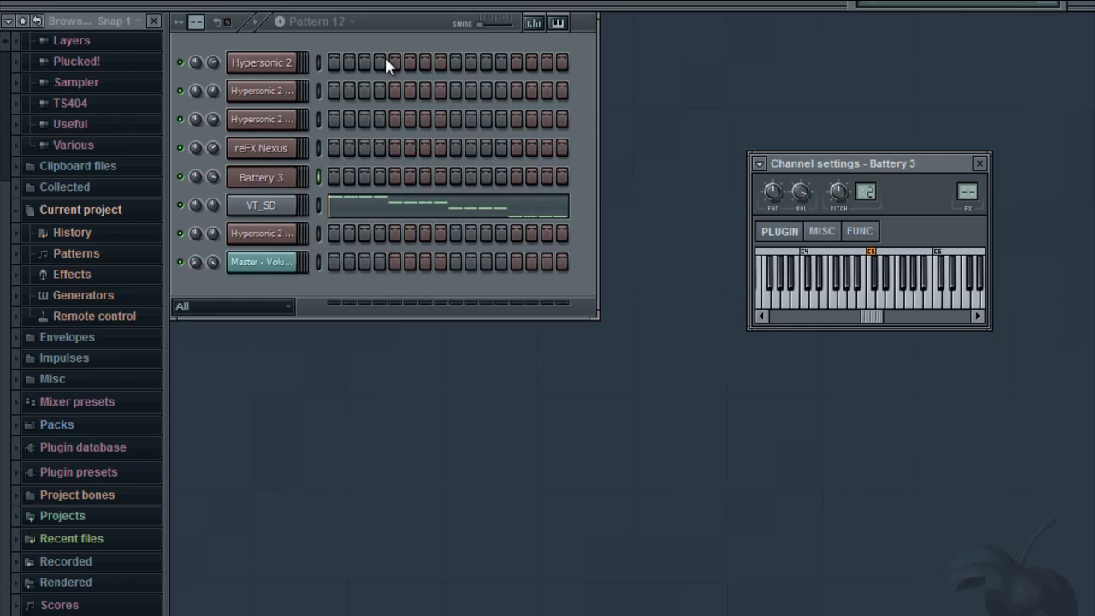
click(283, 205)
click(978, 162)
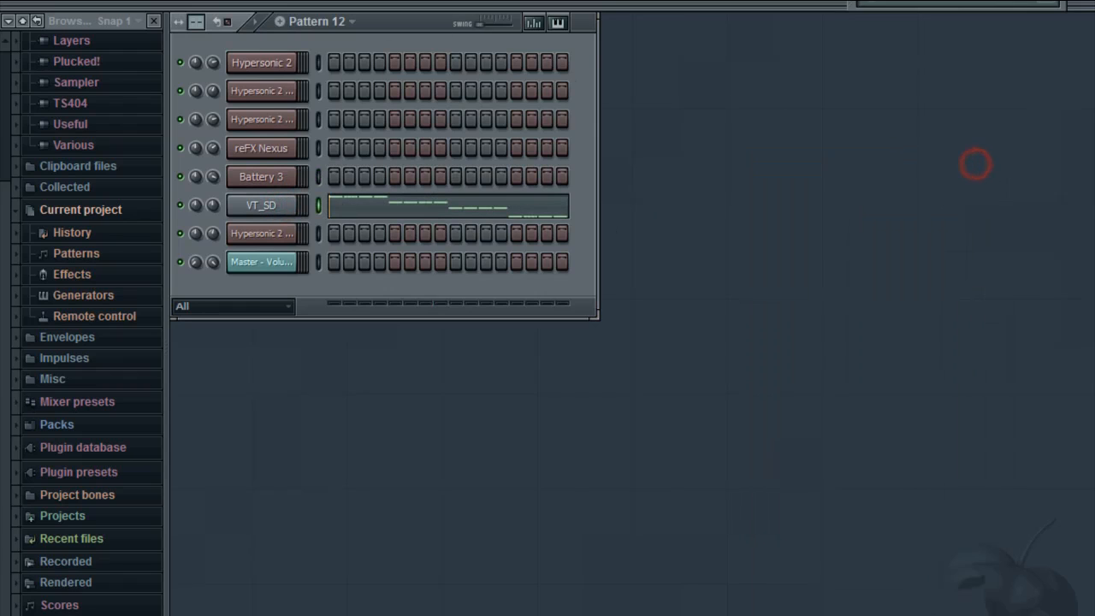
key(space)
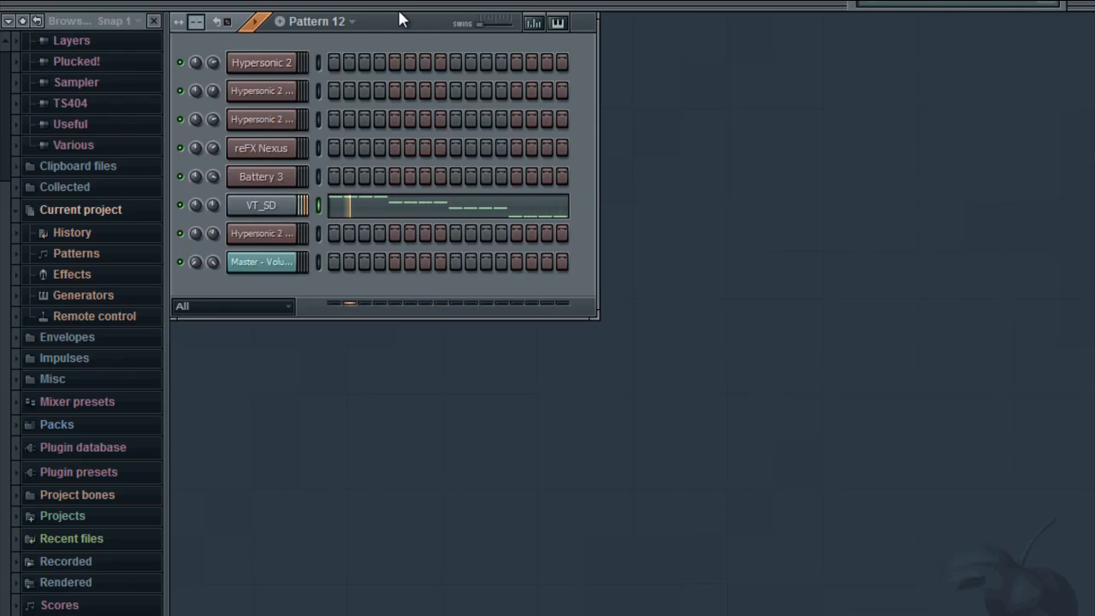
click(408, 211)
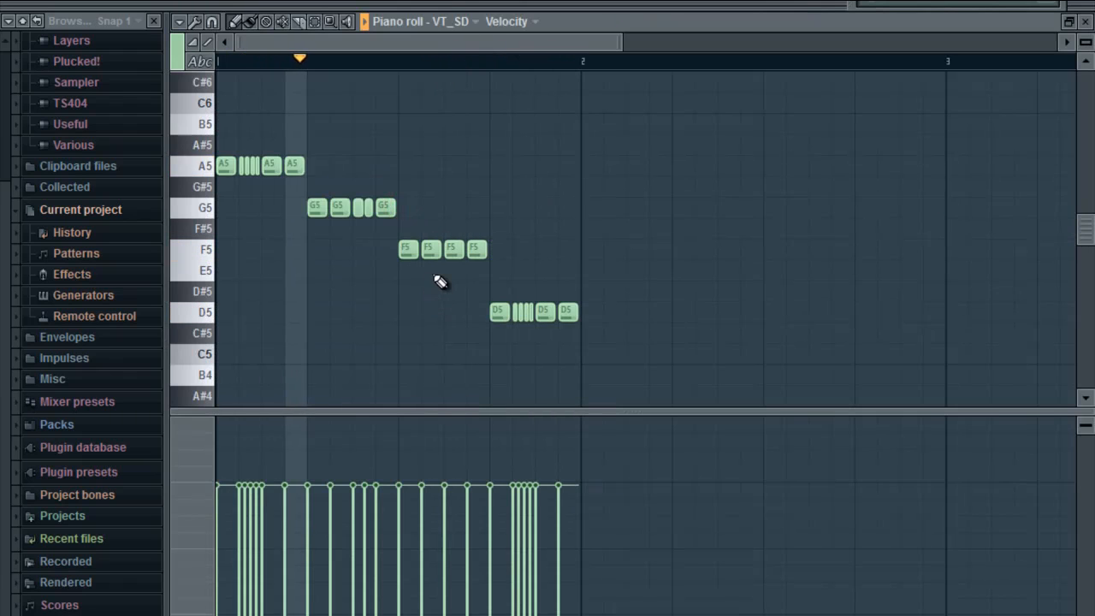
key(space)
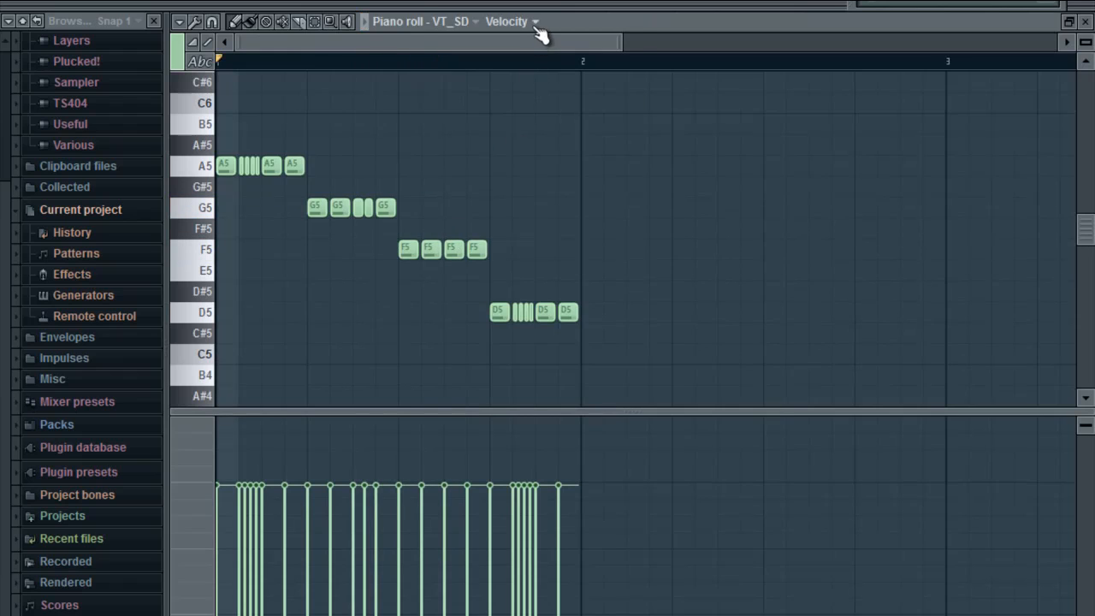
Step: Examine the panning of the VT_SD snare roll notes in the piano roll, then close it
click(533, 22)
click(515, 60)
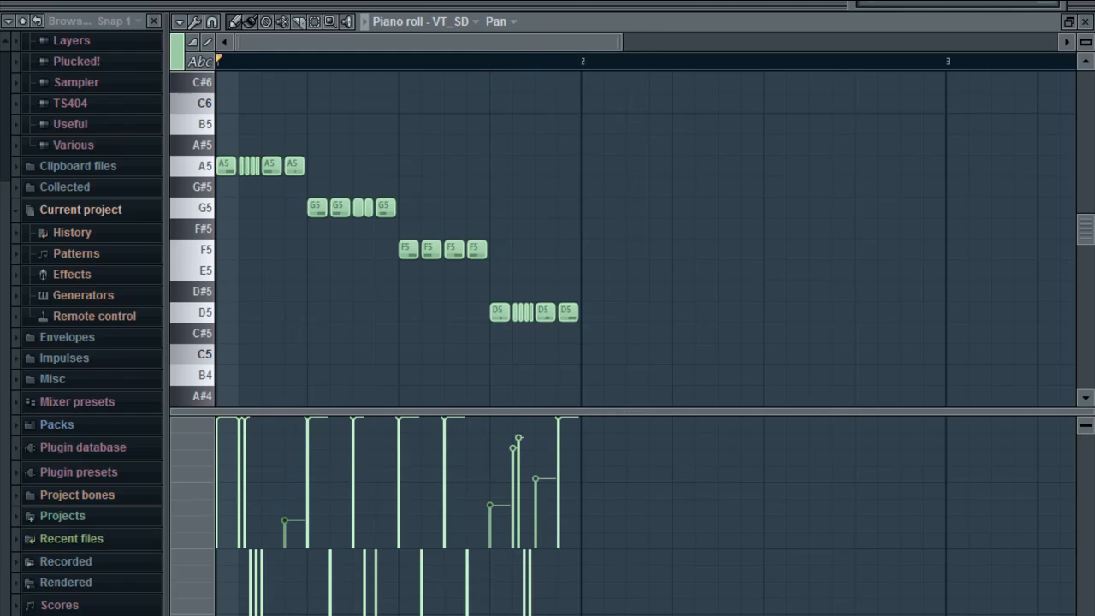
click(1088, 22)
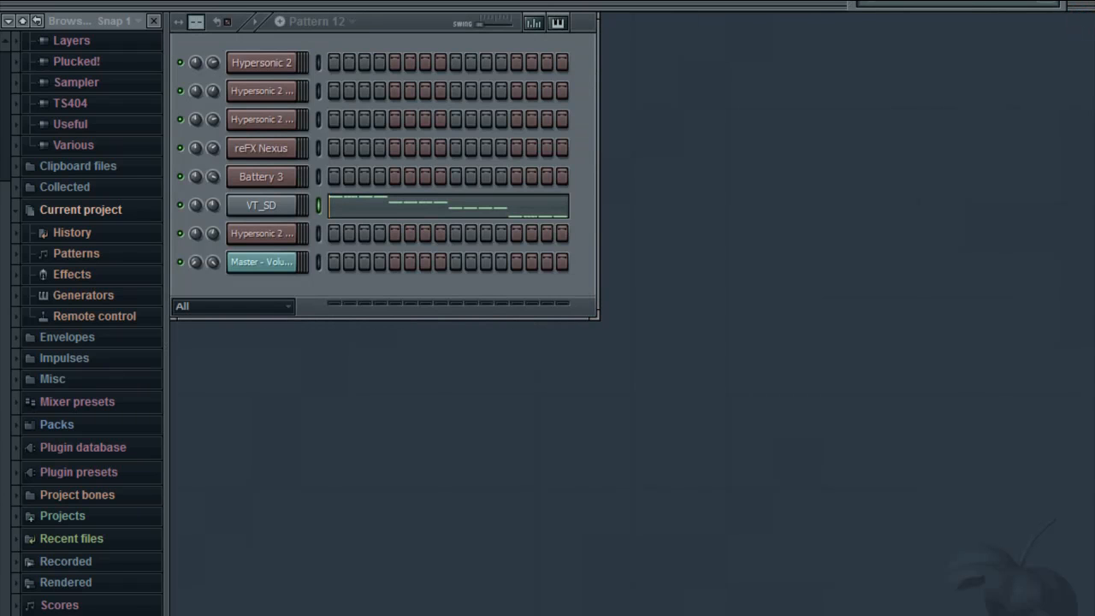
Step: Select Pattern 13 and check the patches loaded in its Hypersonic 2 #2 channel
key(KP_Add)
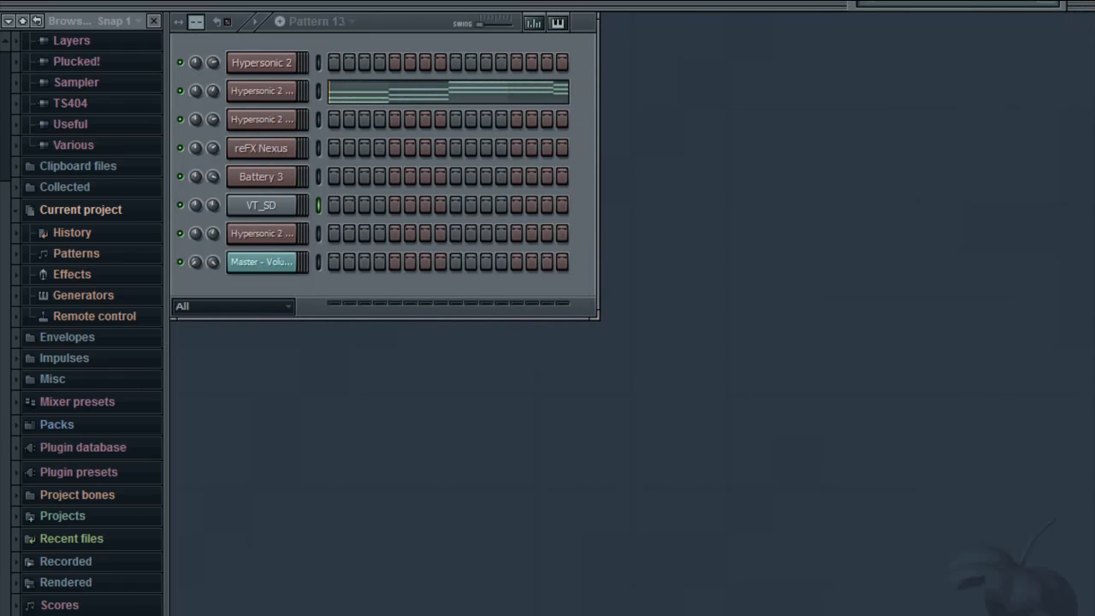
click(271, 89)
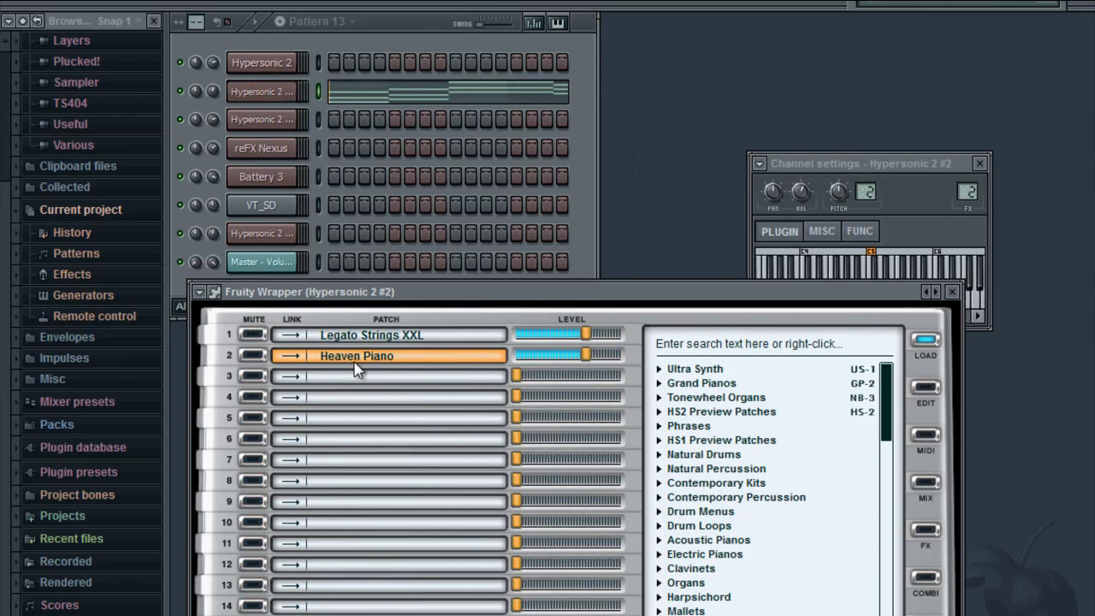
click(952, 292)
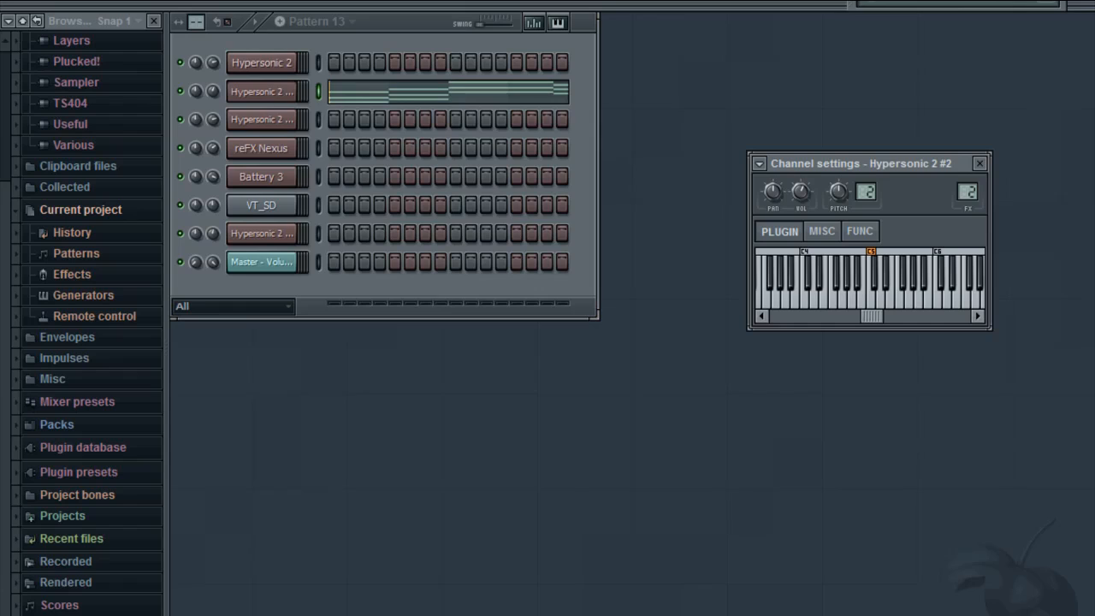
Step: Play Pattern 13 and examine its Hypersonic 2 #2 chord notes in the piano roll
key(space)
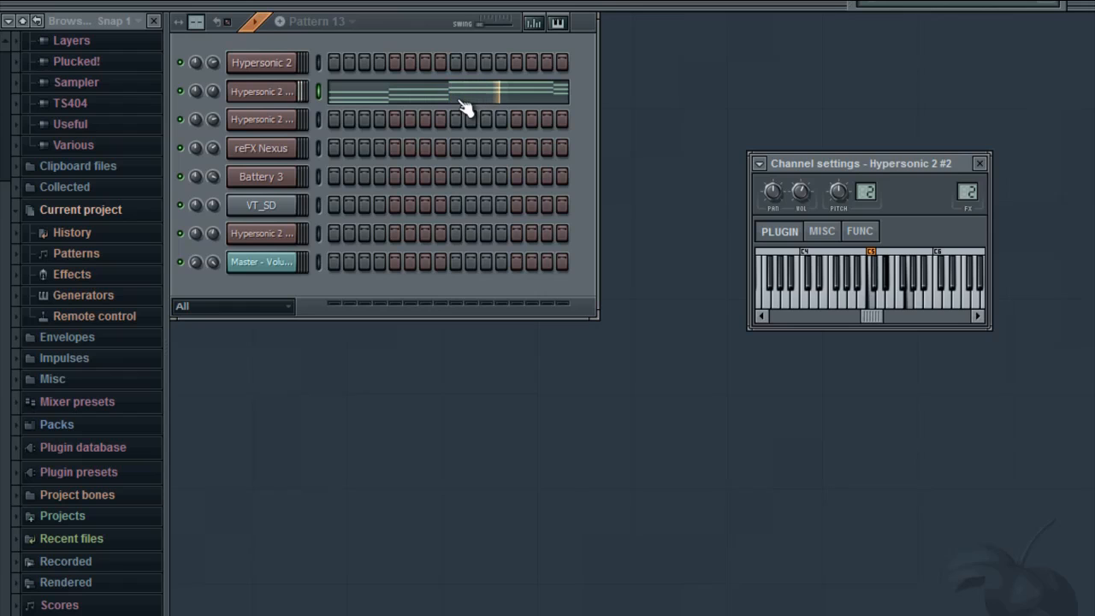
click(563, 100)
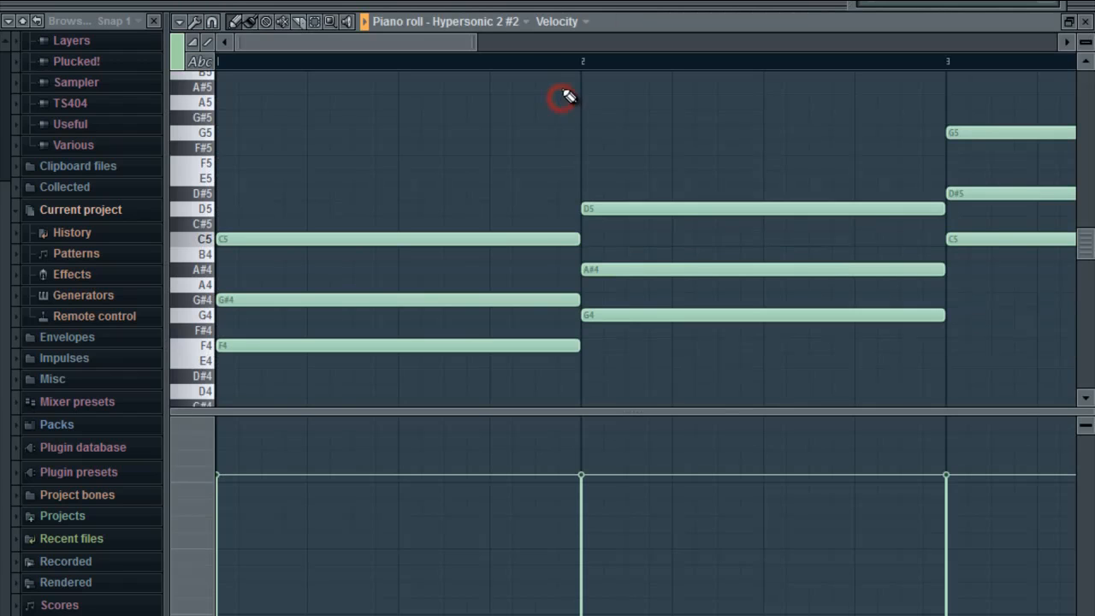
click(1088, 22)
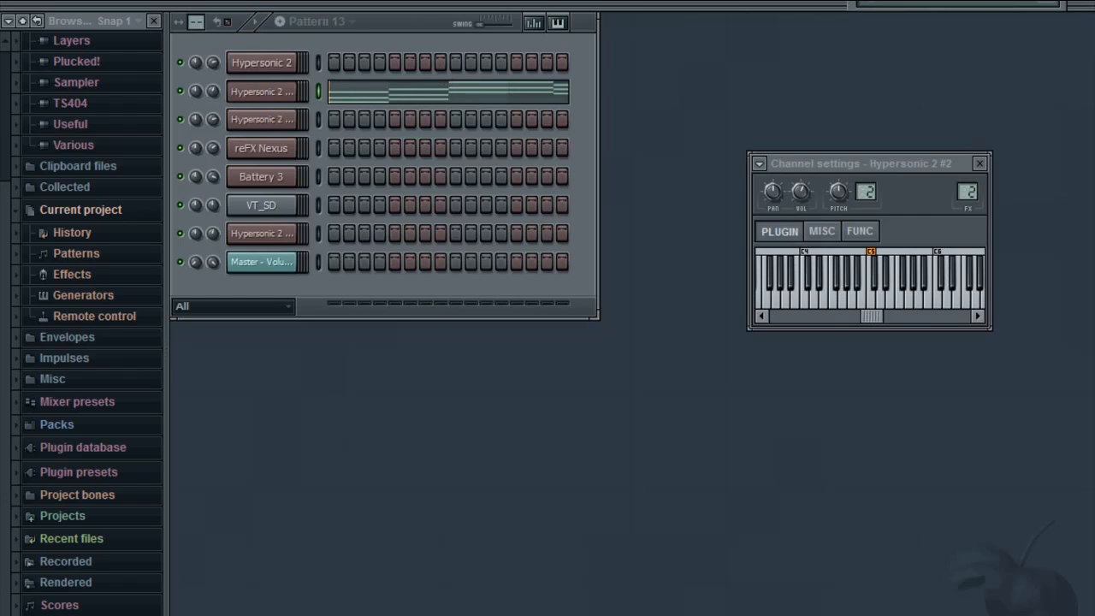
Step: Select Pattern 14 and examine the full song arrangement in the playlist, from the Piano Lead track to the Master volume envelope
key(KP_Add)
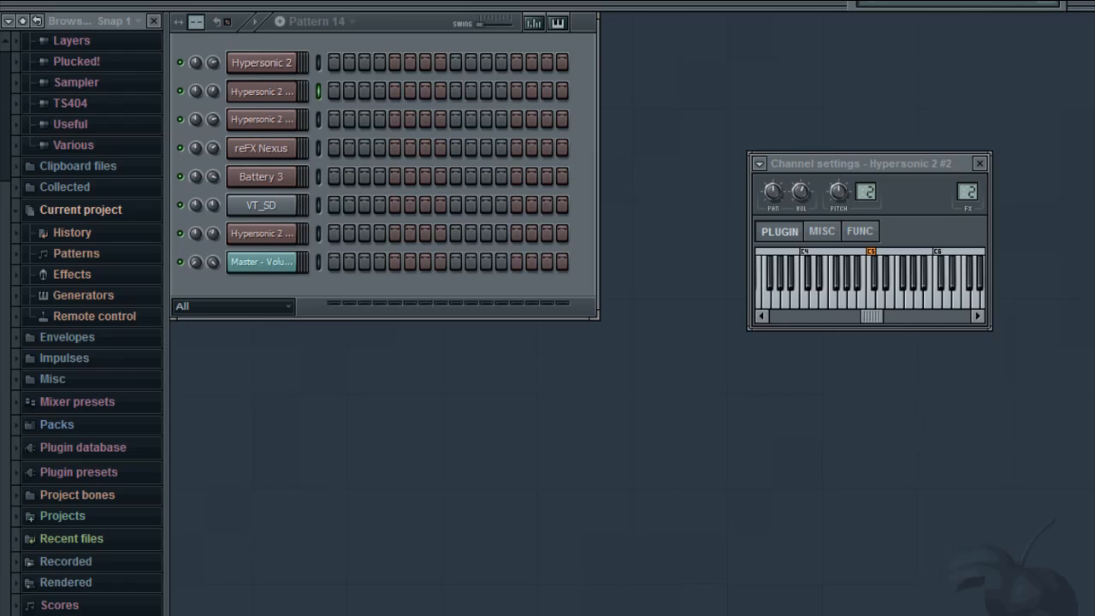
key(F5)
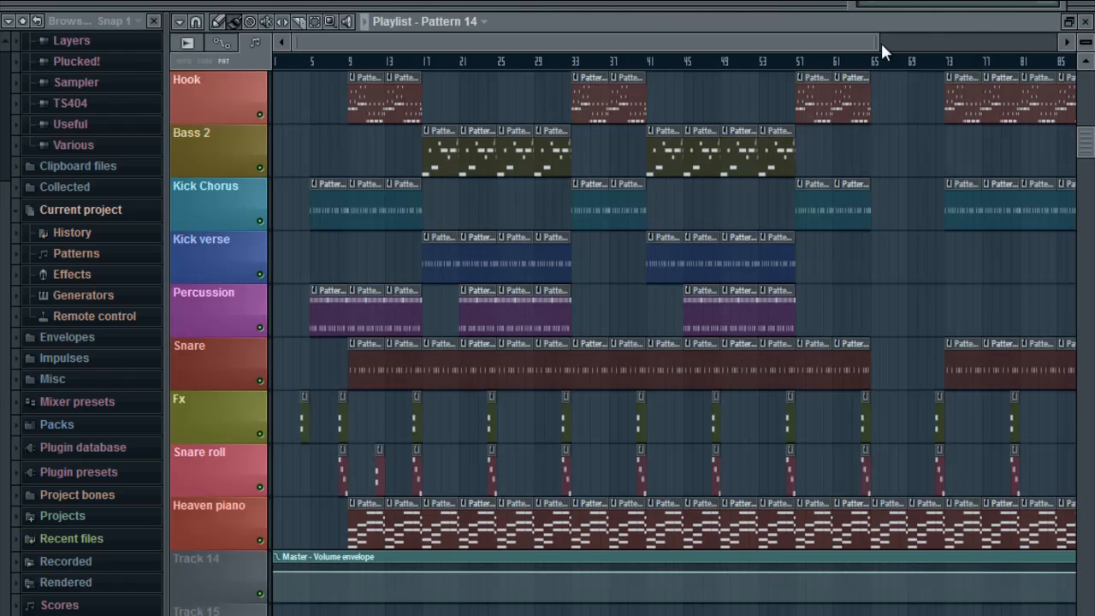
drag(879, 43, 973, 43)
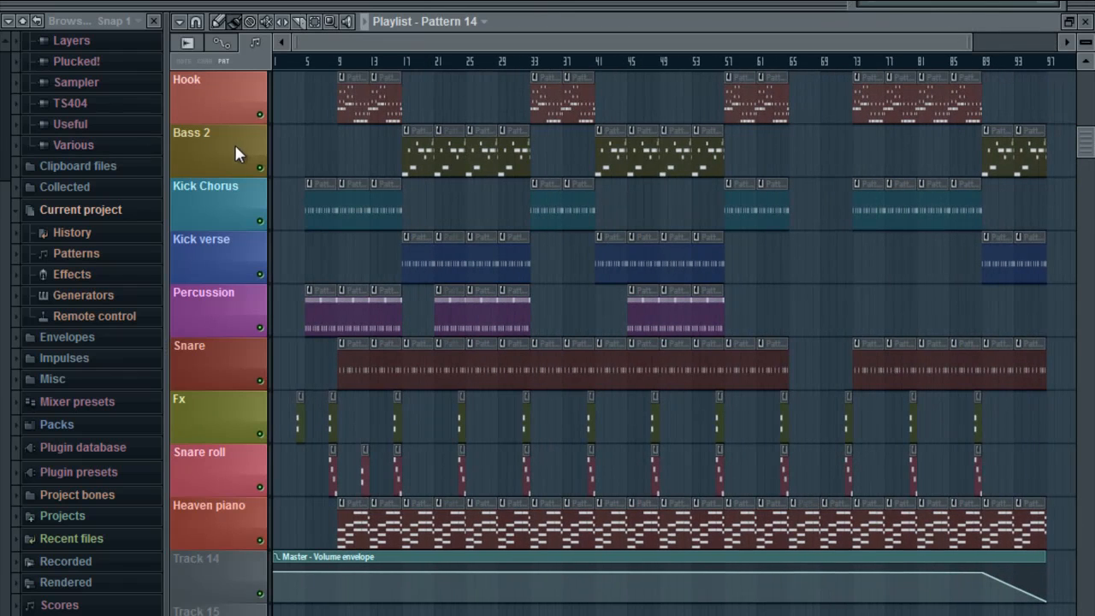
scroll(236, 150, up, 4)
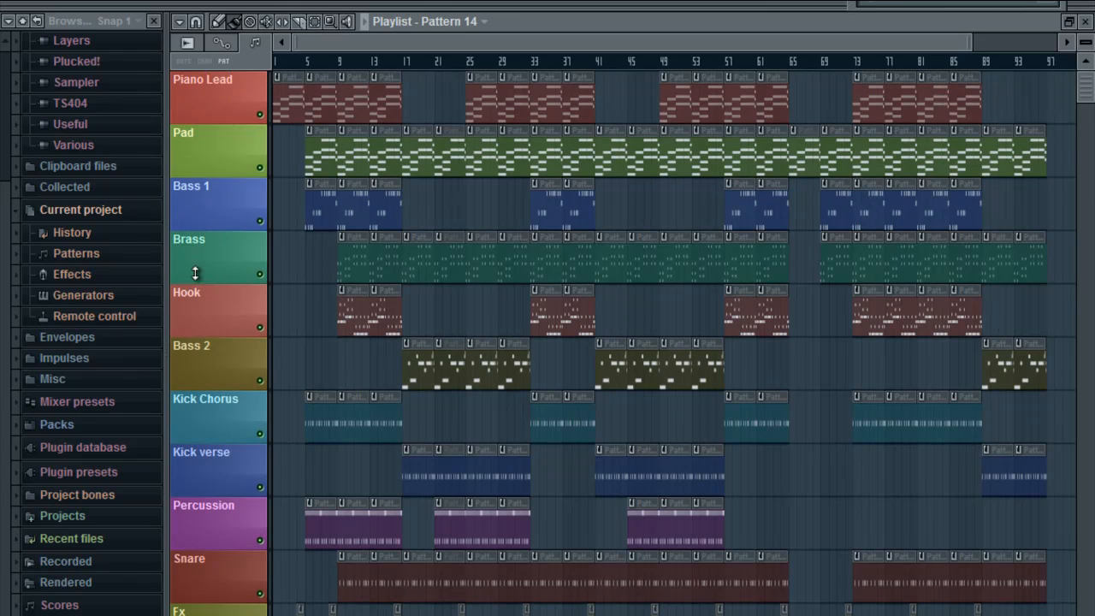
scroll(212, 306, down, 2)
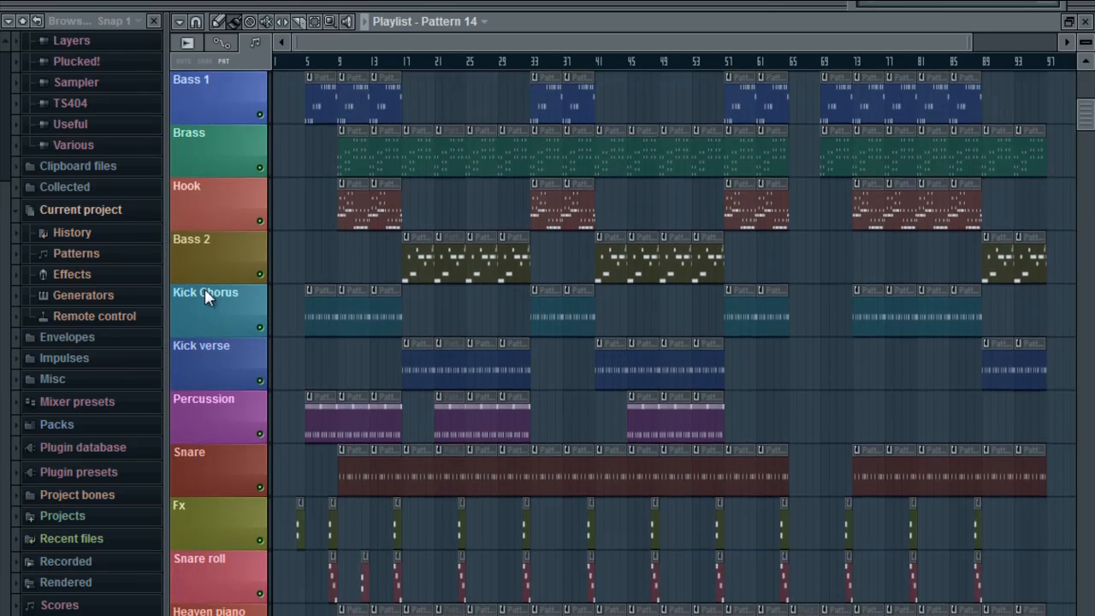
scroll(222, 514, down, 4)
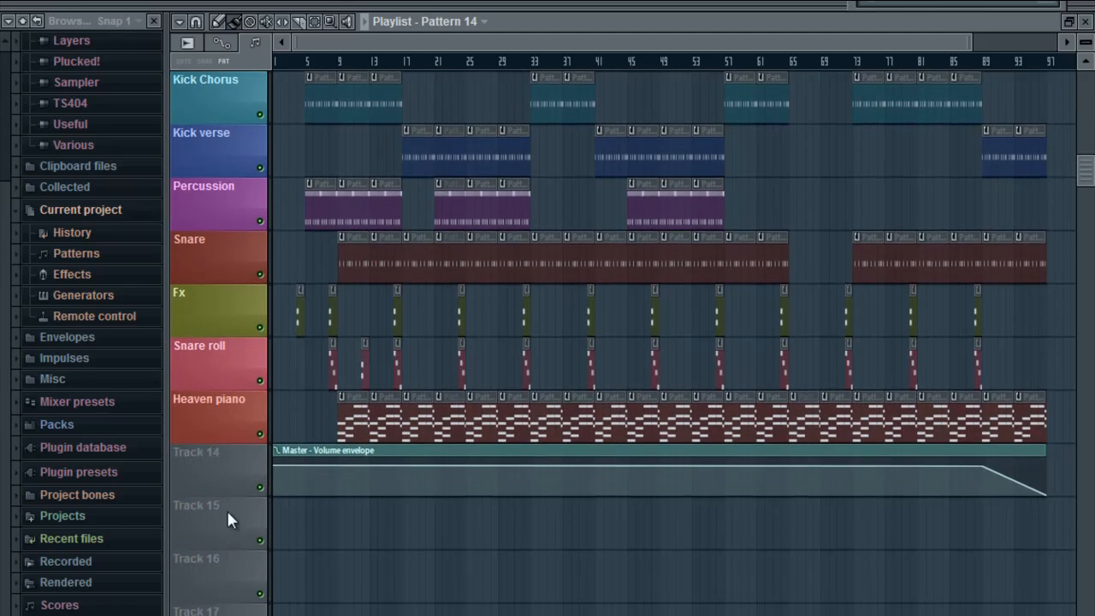
scroll(226, 504, up, 5)
scroll(228, 510, up, 1)
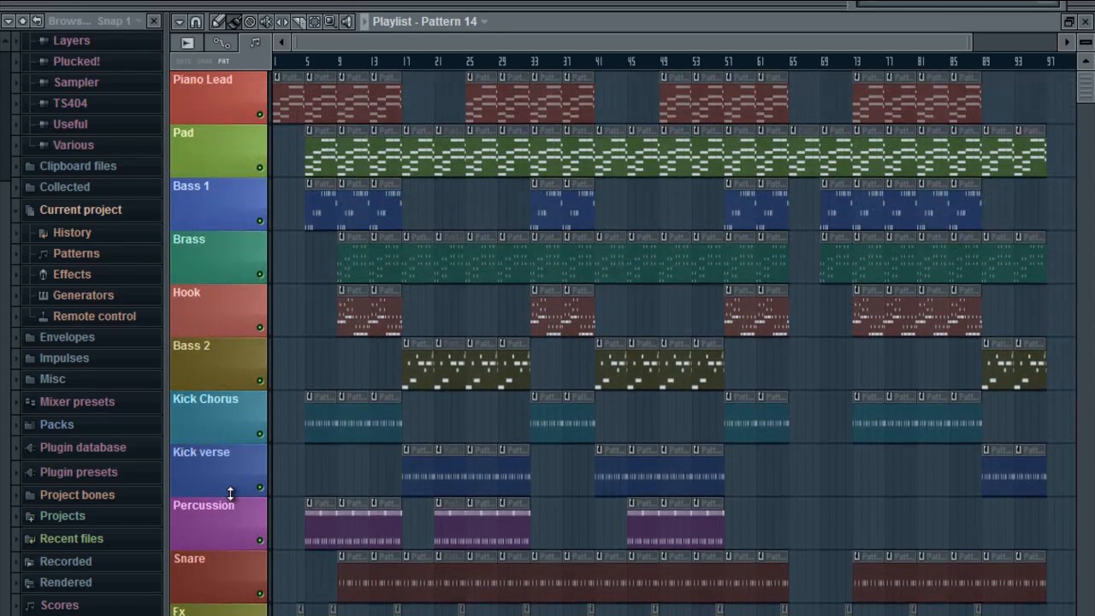